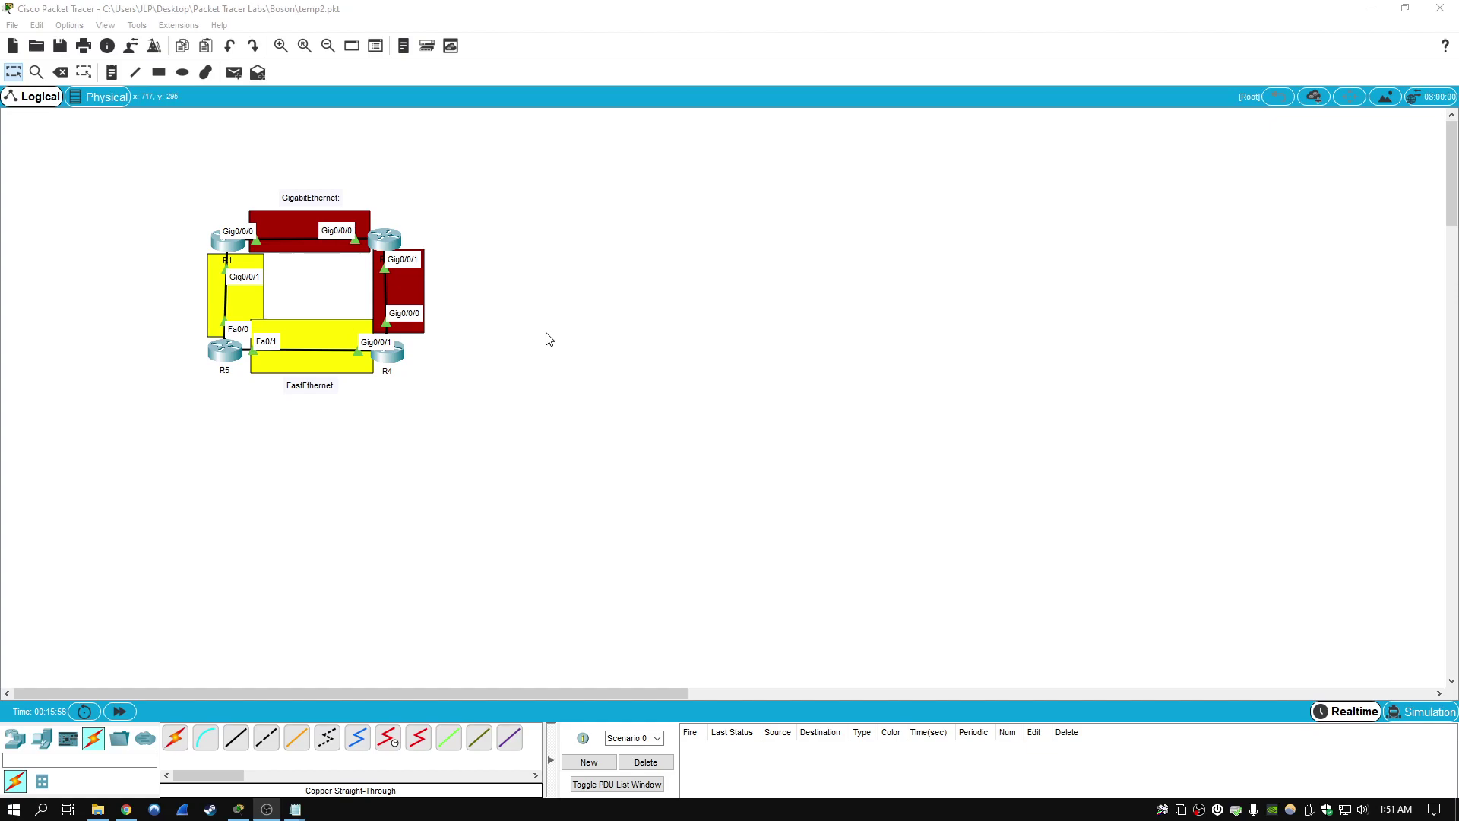
Center the notes window and highlight the Reference Bandwidth and Interface Bandwidth lines
click(523, 290)
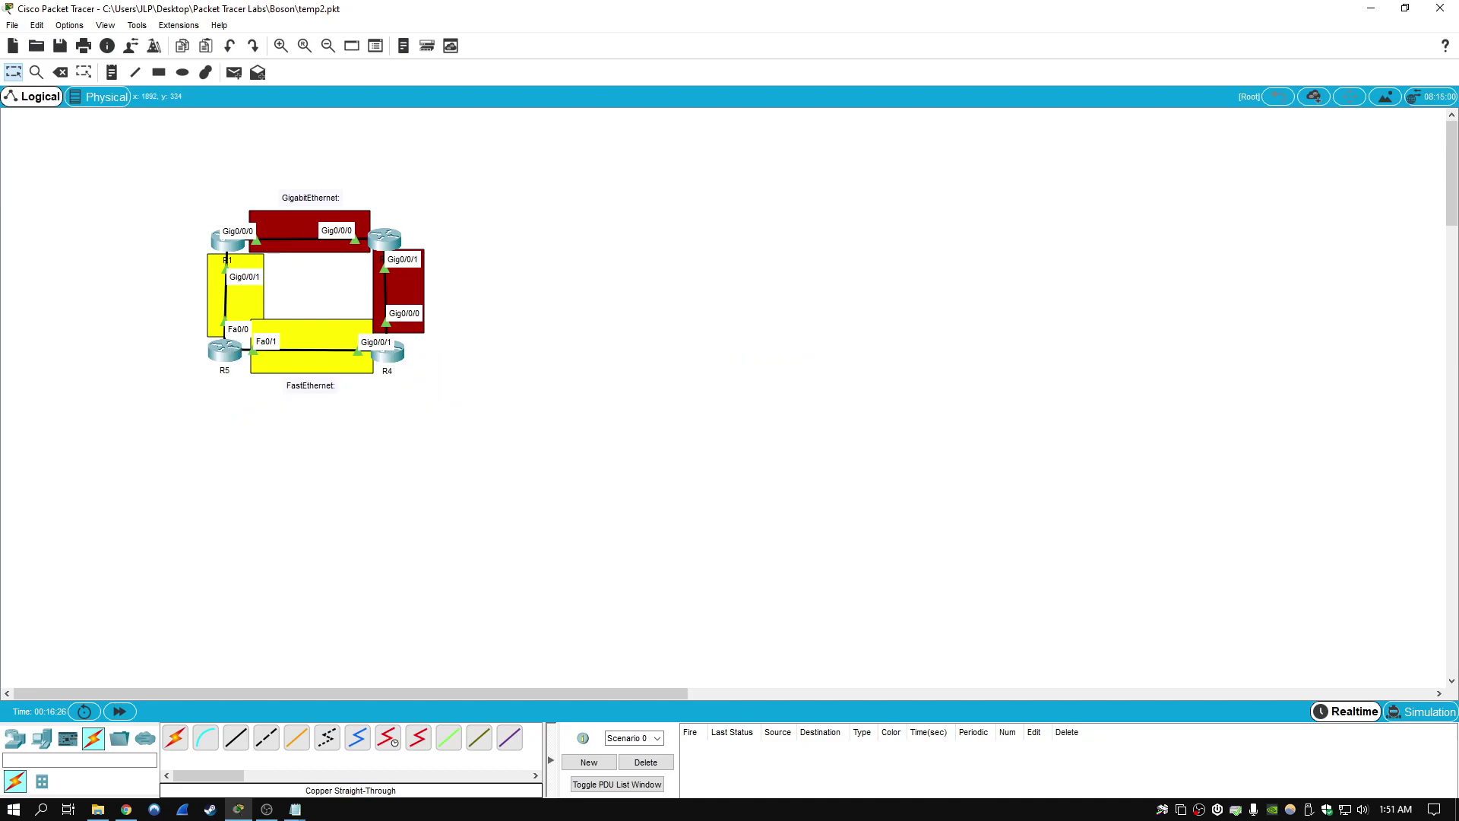
drag(1455, 277, 674, 169)
drag(752, 242, 591, 238)
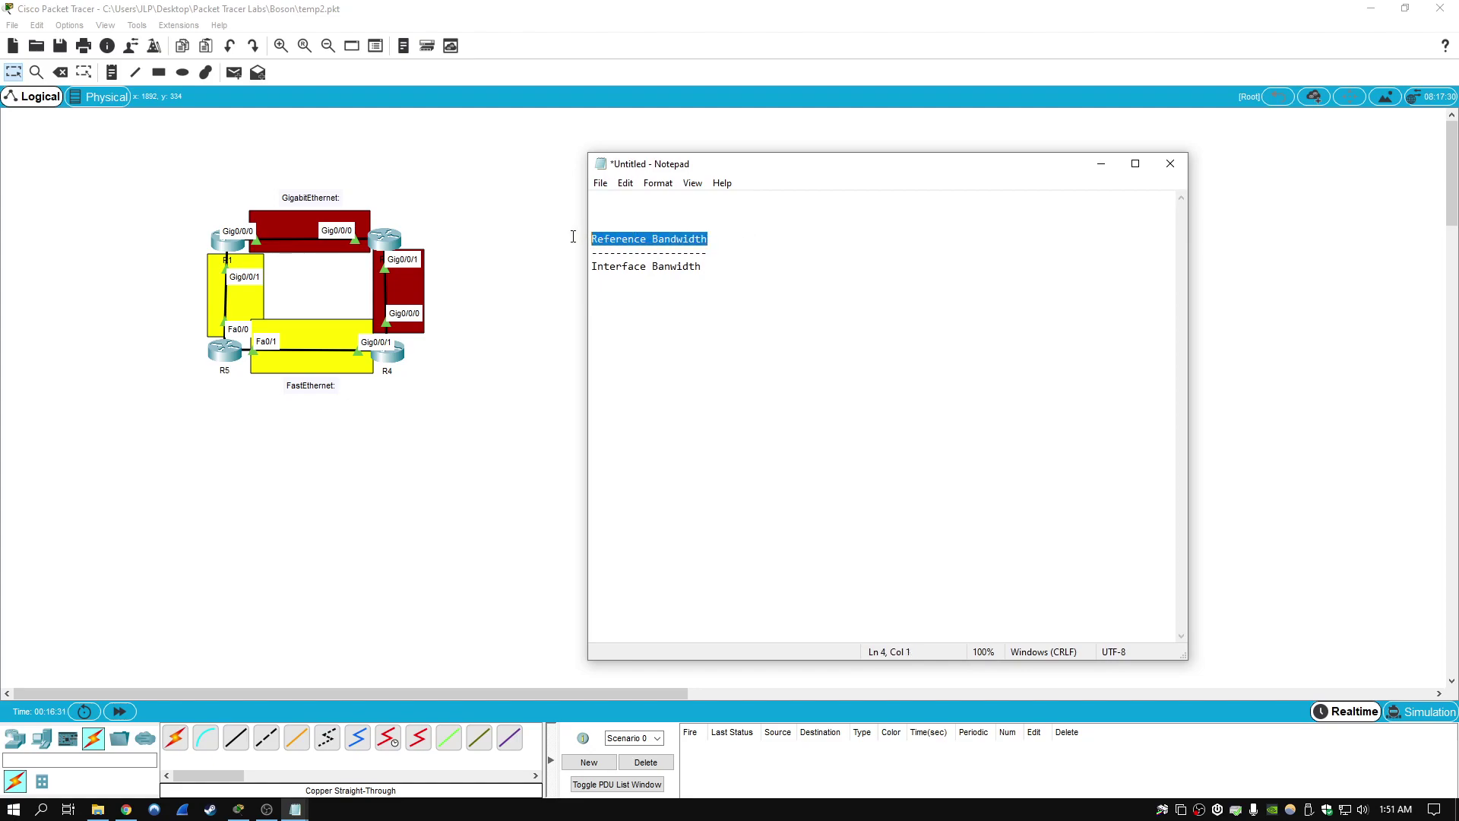
click(745, 238)
drag(747, 238, 537, 235)
click(763, 235)
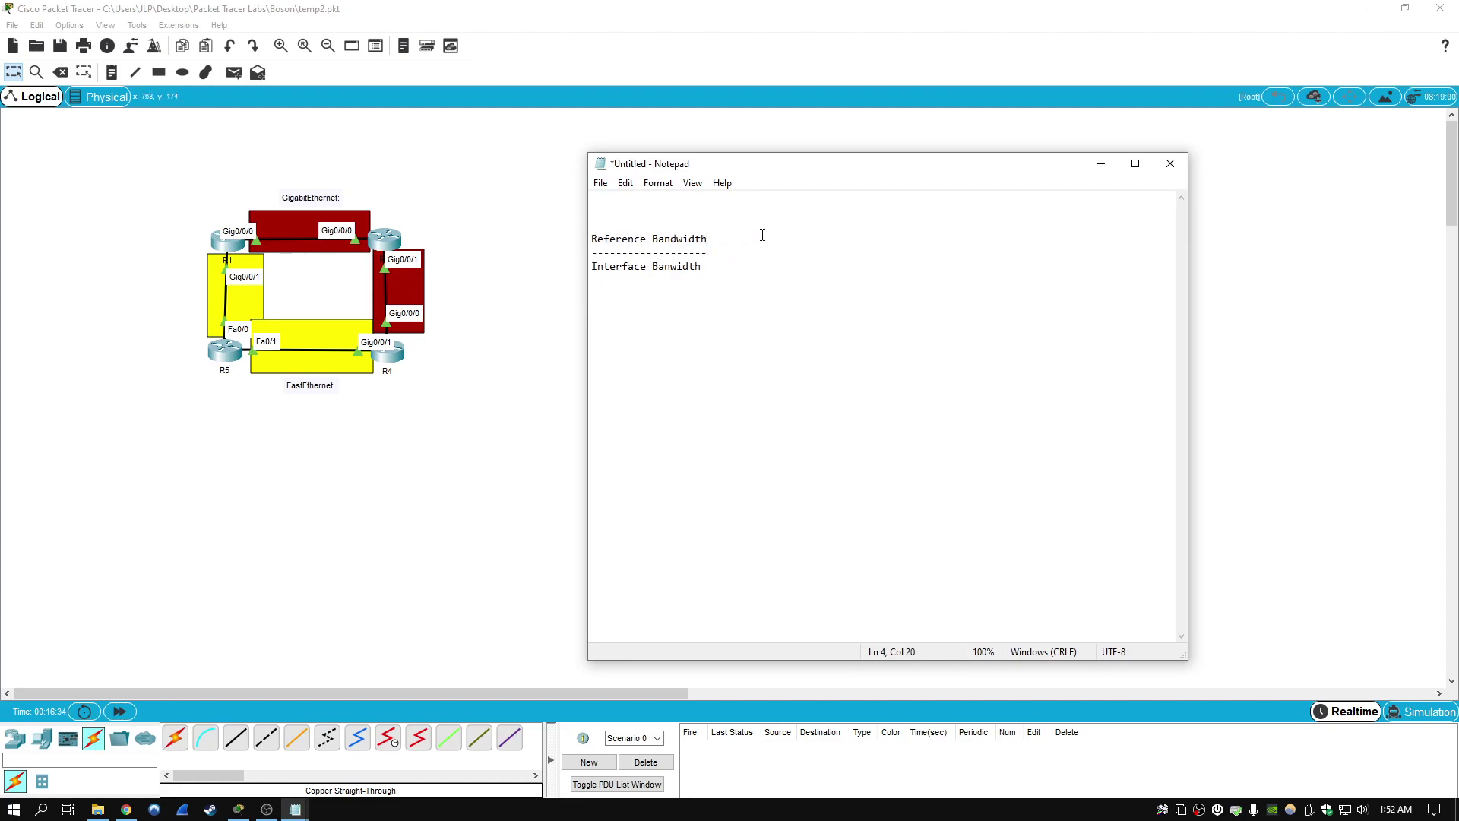
drag(812, 268, 544, 267)
click(807, 274)
Add a FastEthernet: example below the formula showing 100 over 100 = 1
text(FastEthernet:)
key(Return)
key(Return)
text(100)
key(Return)
text(--)
text(100)
text(=   )
text(1)
drag(681, 310, 585, 307)
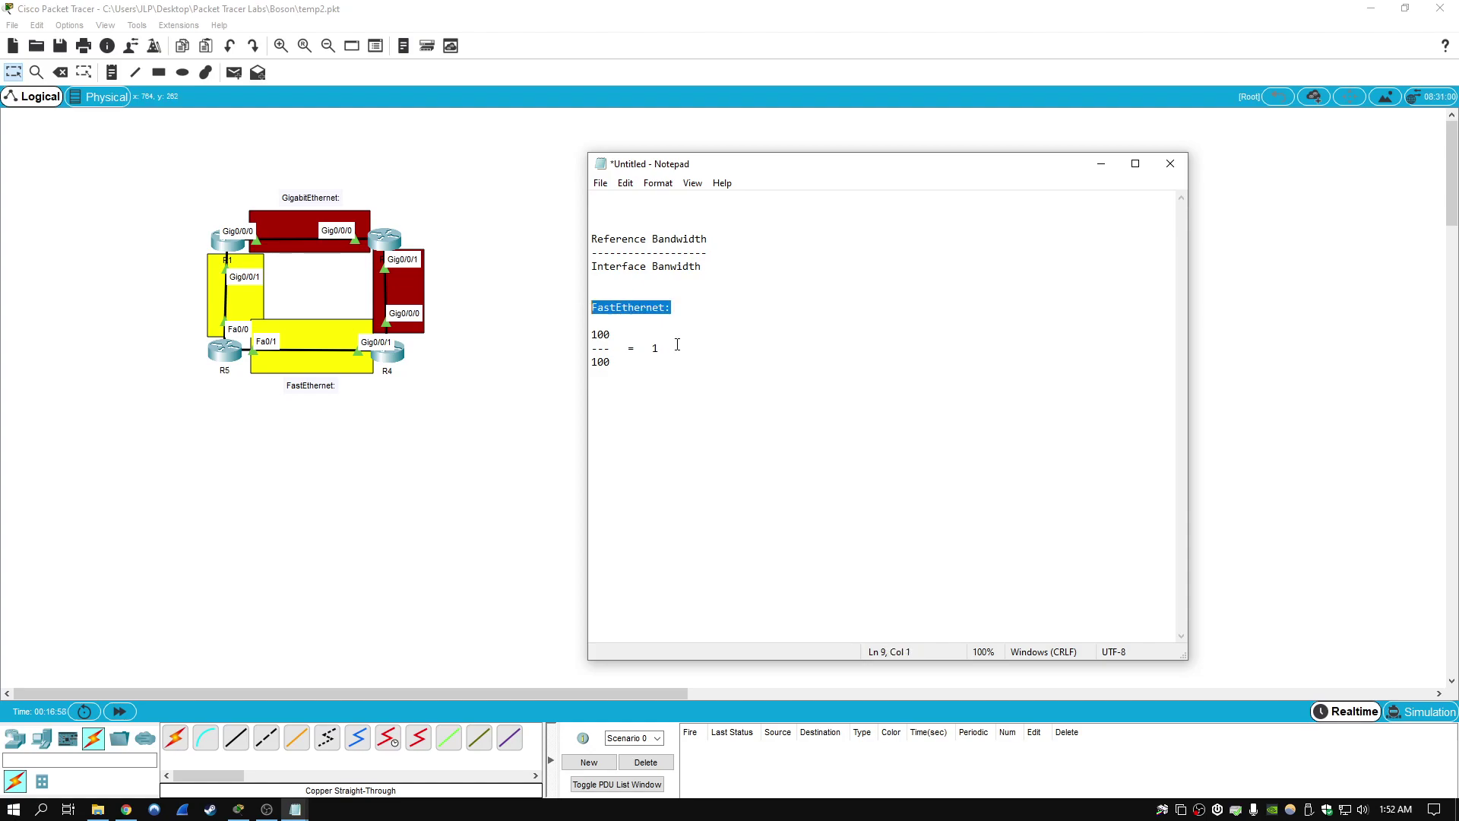
click(675, 346)
click(723, 375)
Write the GigabitEthernet: example: 100 over 1000 = 0.1, rounded to 1
key(Return)
text(Giga)
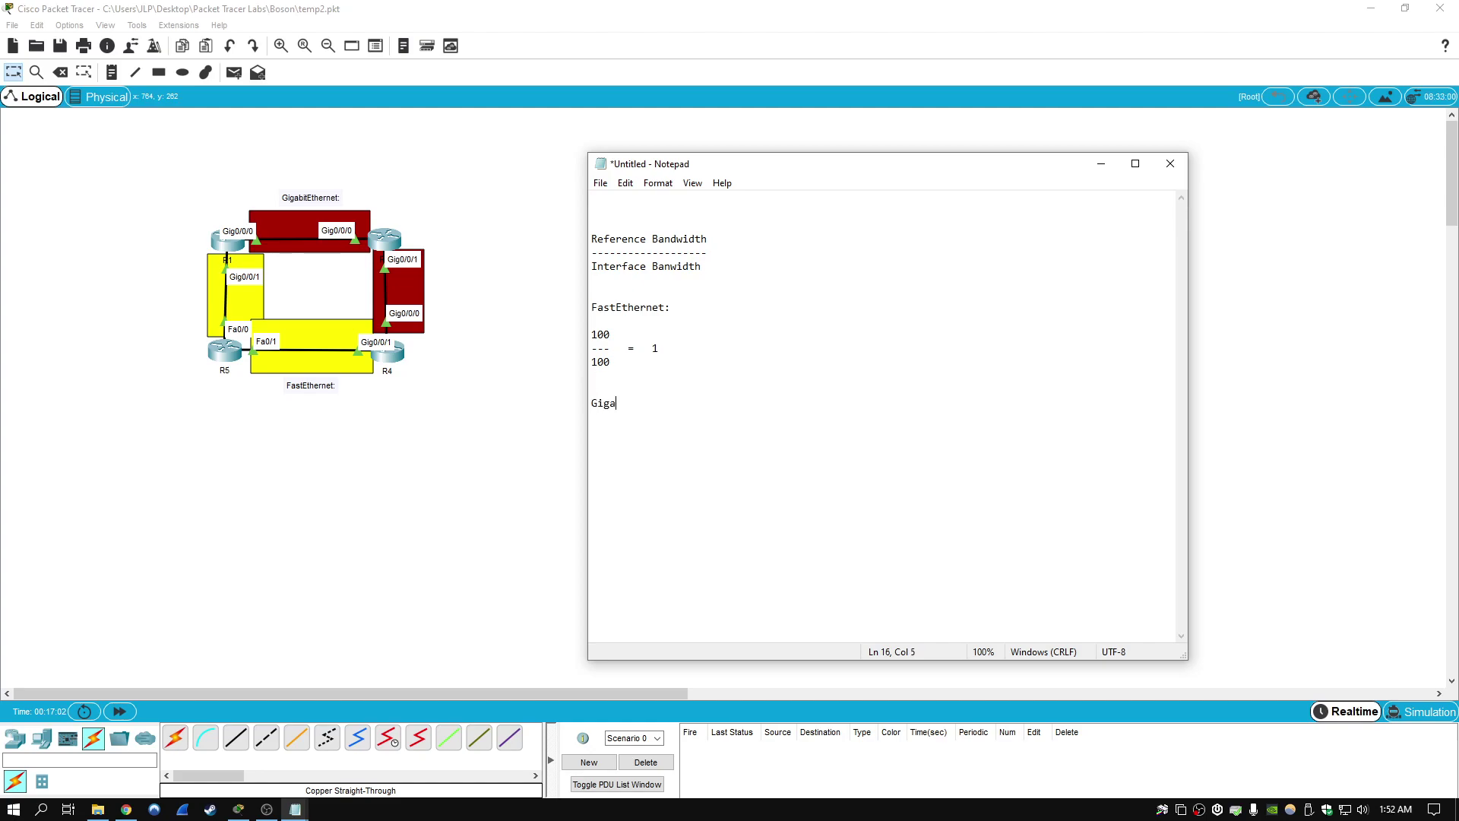
text(bitEthernet:)
key(Return)
key(Return)
text(100)
key(Return)
text(--- 1000)
key(Up)
text(==)
text(0.1)
text(= 1)
Highlight the Gigabit fraction and the FastEthernet, GigabitEthernet and Reference Bandwidth headings
drag(613, 430, 581, 433)
click(777, 451)
drag(699, 312, 573, 307)
drag(709, 408, 564, 409)
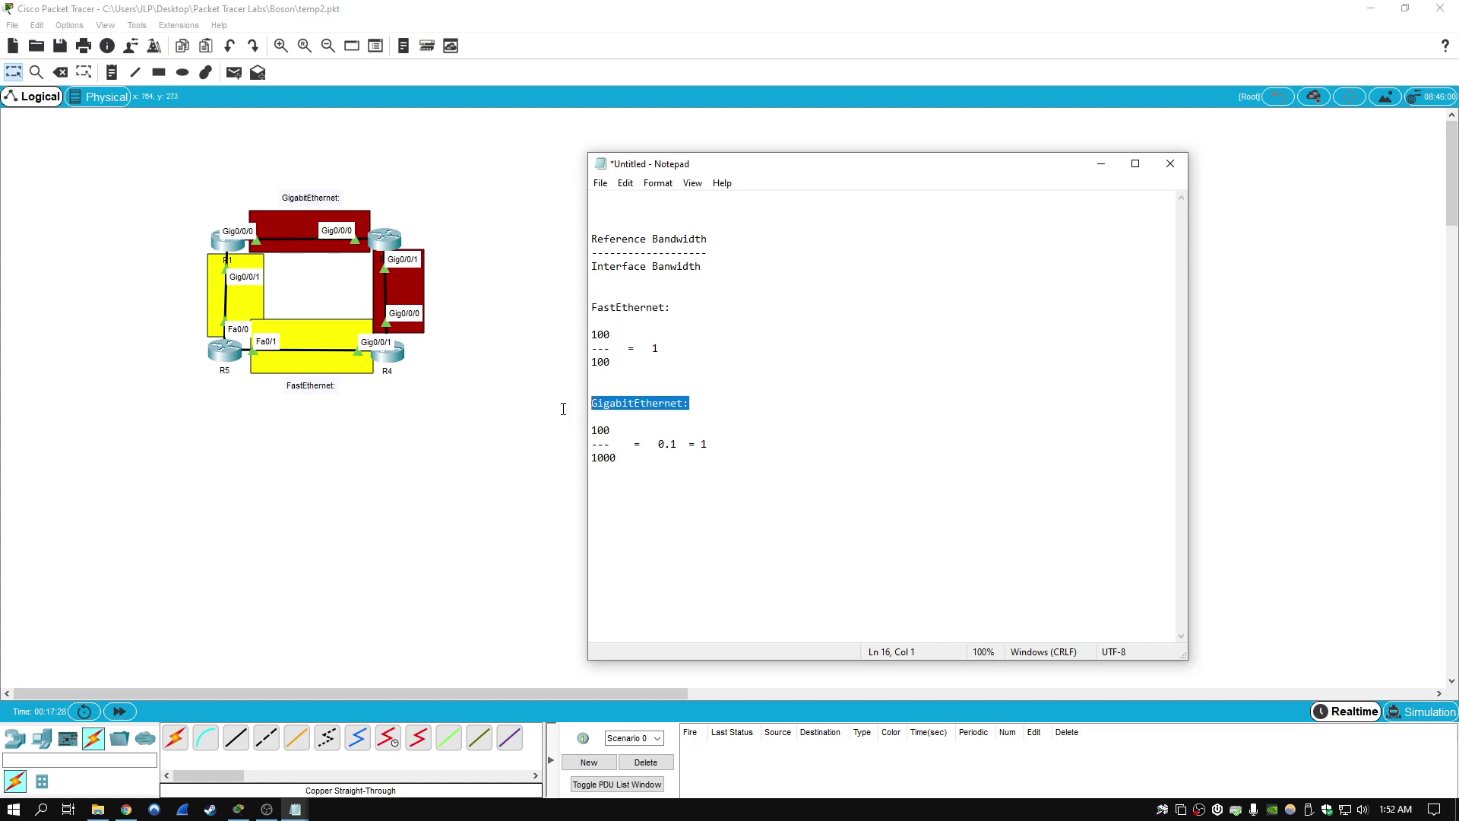
click(798, 475)
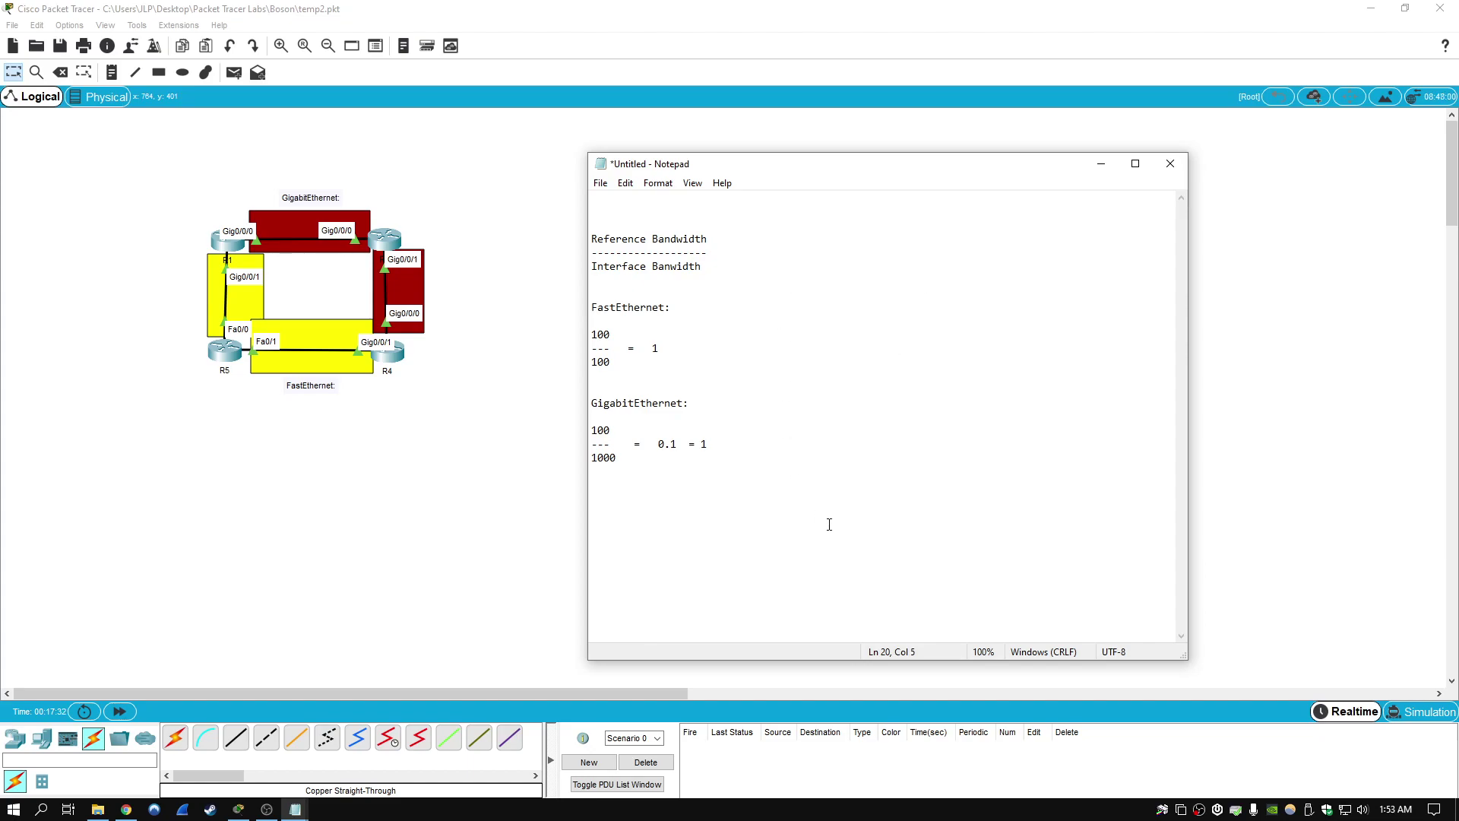
drag(718, 234, 582, 240)
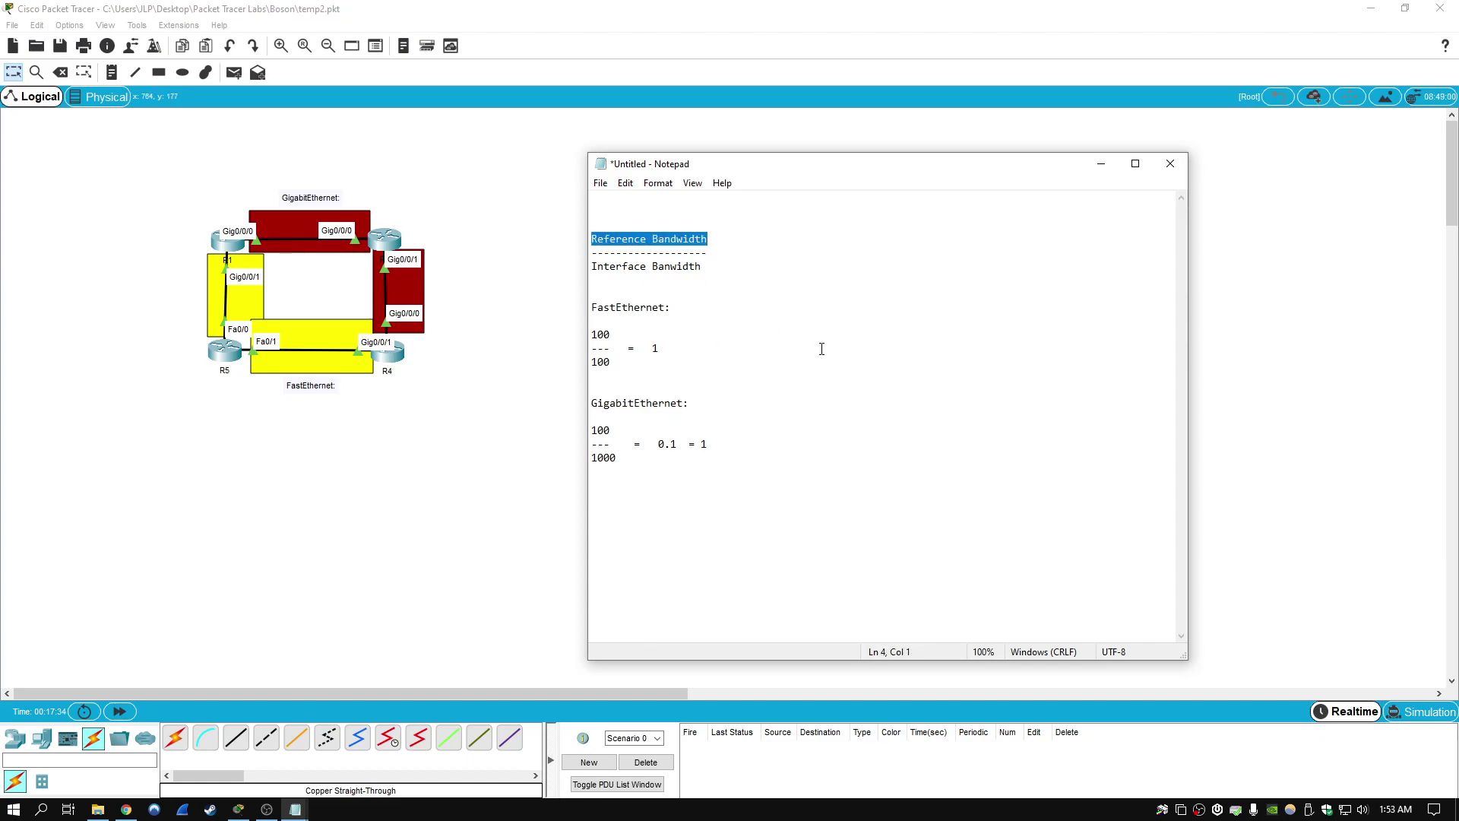
click(868, 553)
Under a Command: heading, write router ospf 1 and auto-cost reference-bandwidth 1000
key(Return)
key(Return)
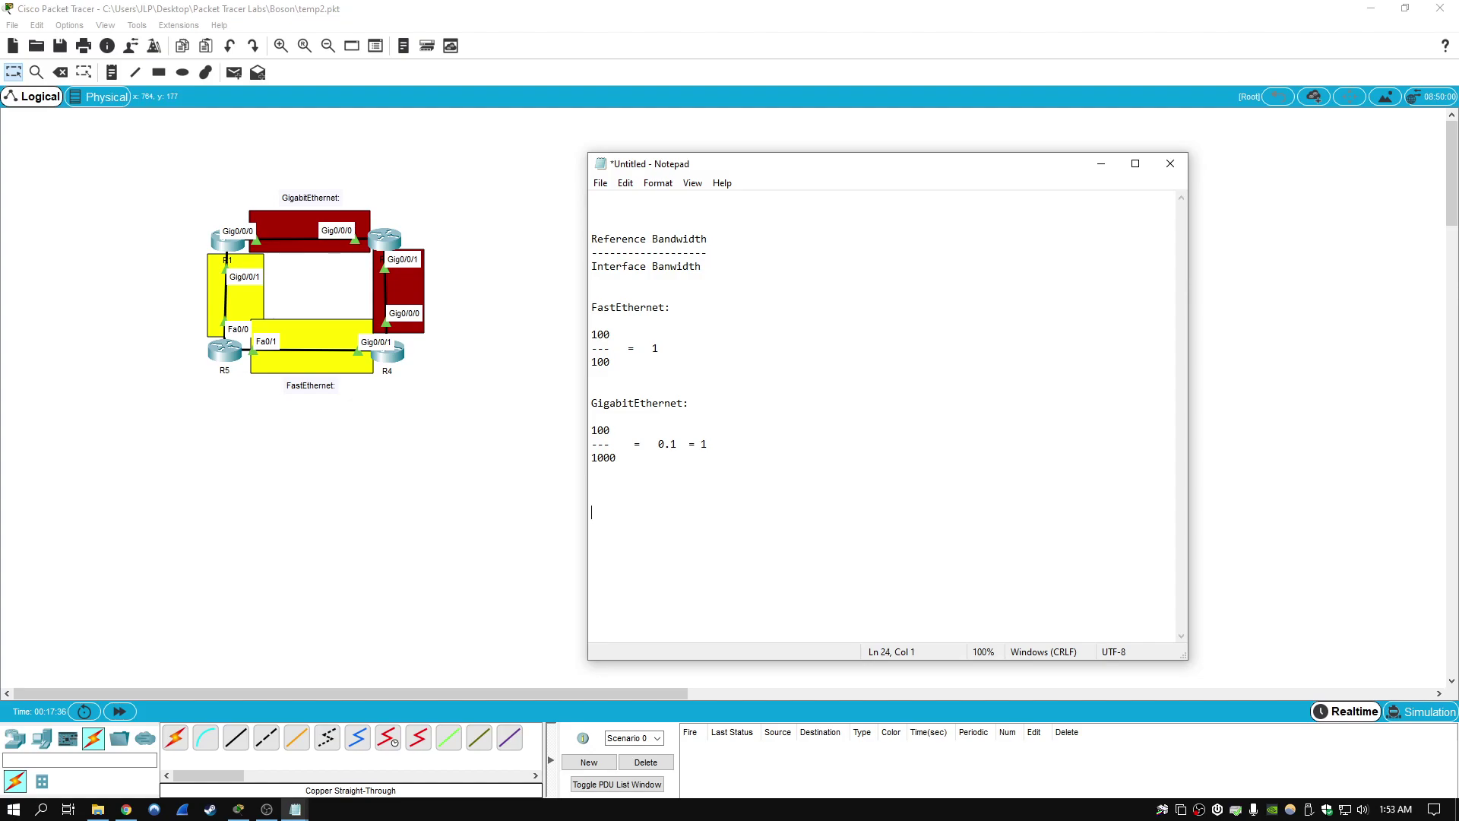
text(Command:)
key(Return)
key(Return)
key(BackSpace)
text(router)
key(ctrl+BackSpace)
text(route rospf)
key(ctrl+BackSpace)
key(ctrl+BackSpace)
text(router)
key(ctrl+BackSpace)
text(router ospf 1)
text(auto-cost)
text( reference-ba)
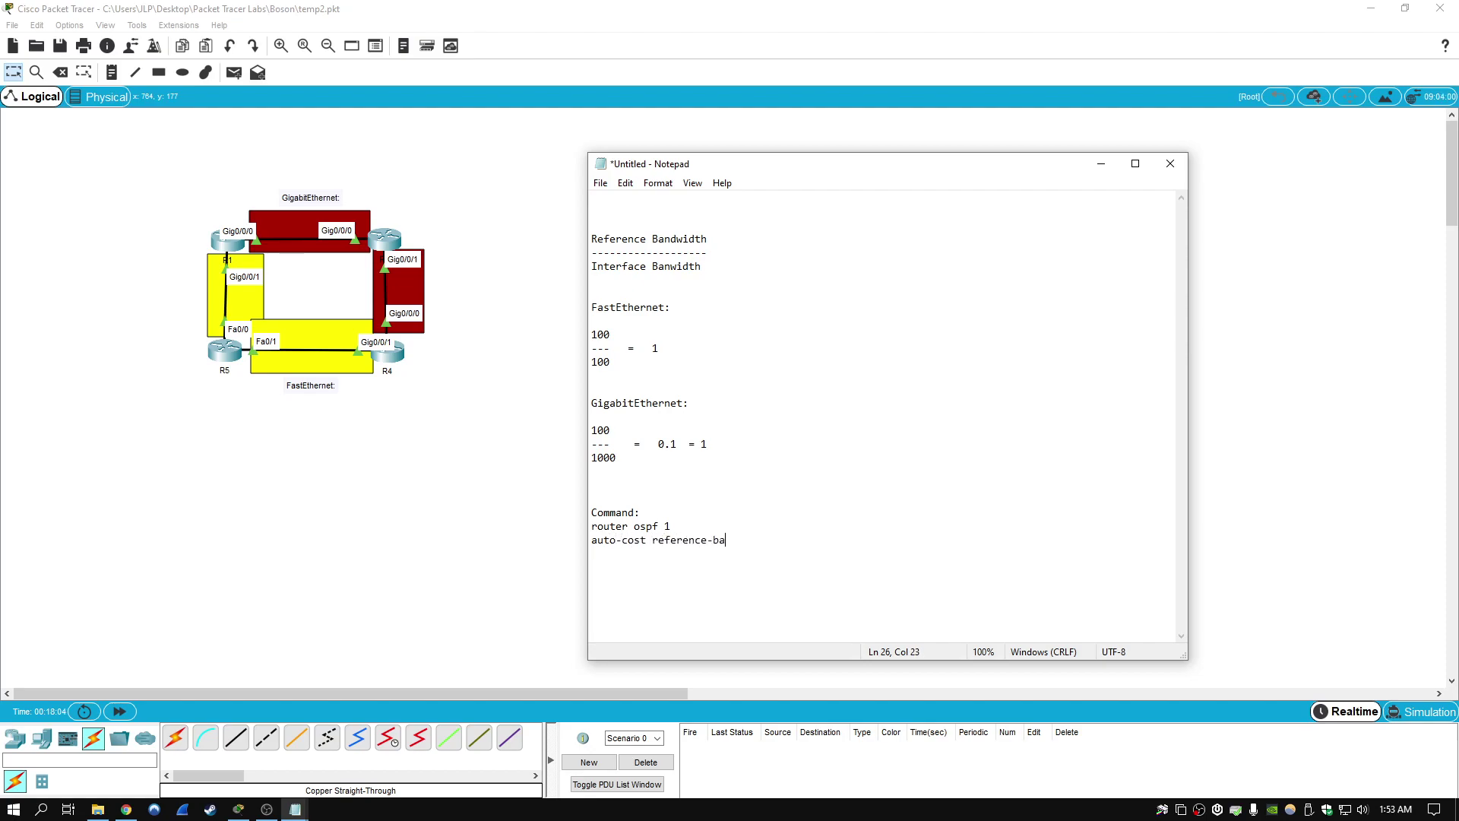
text(ndwidth)
text(1000)
Restore the notes window to the screen centre and highlight the Reference Bandwidth heading
click(1101, 163)
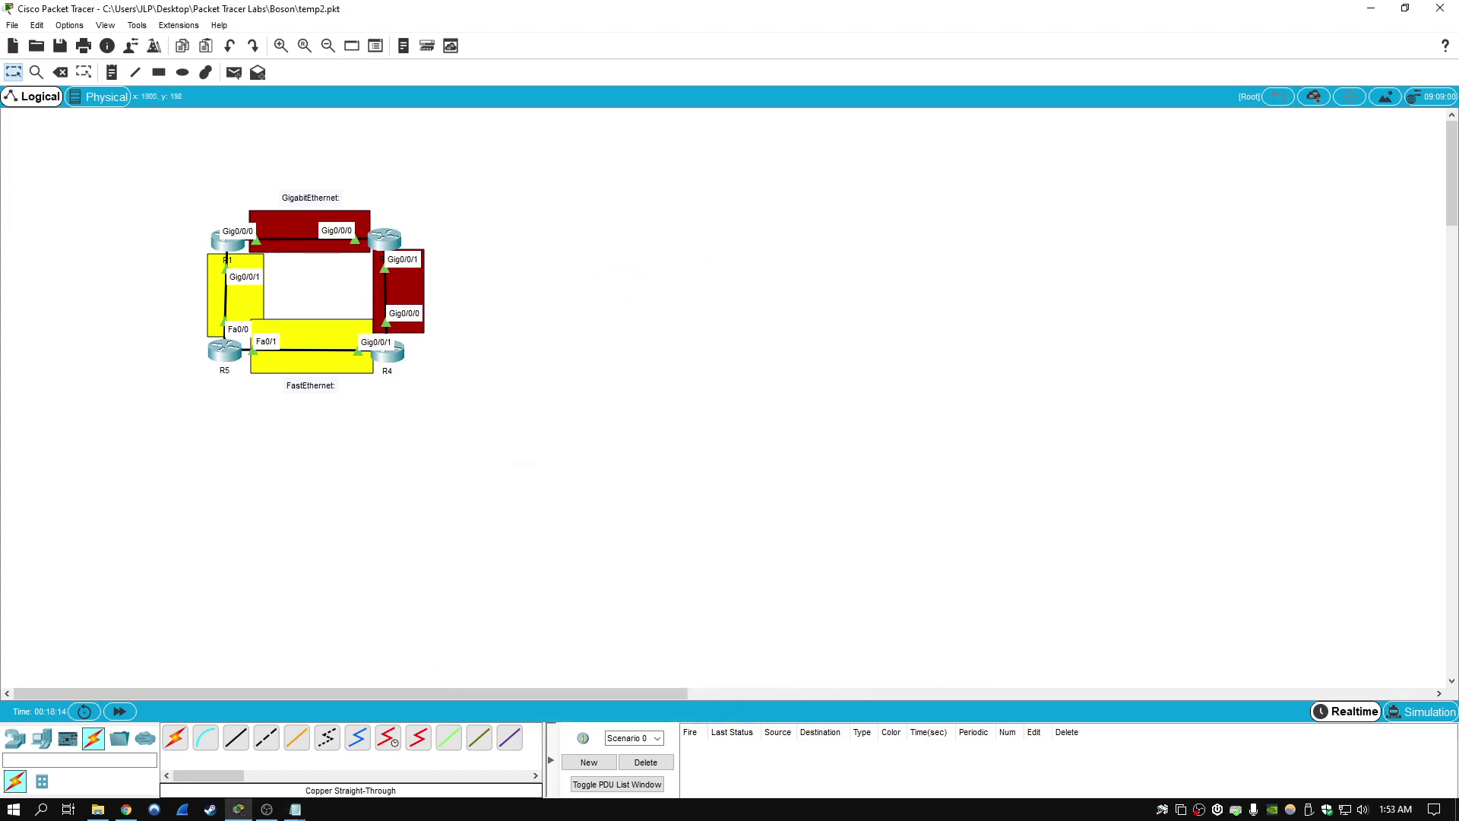
click(295, 808)
drag(1140, 271, 617, 186)
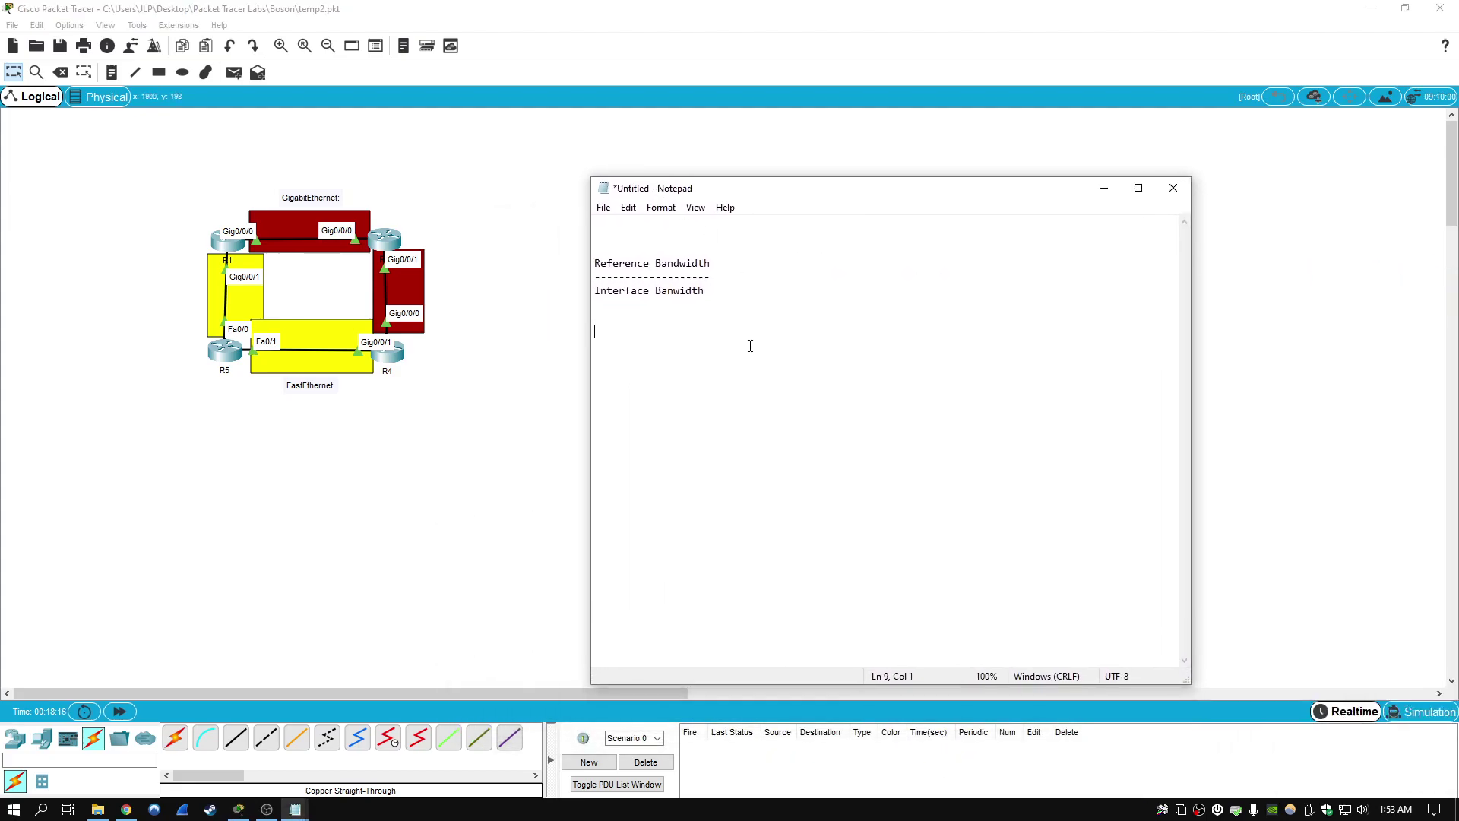
drag(732, 270, 594, 265)
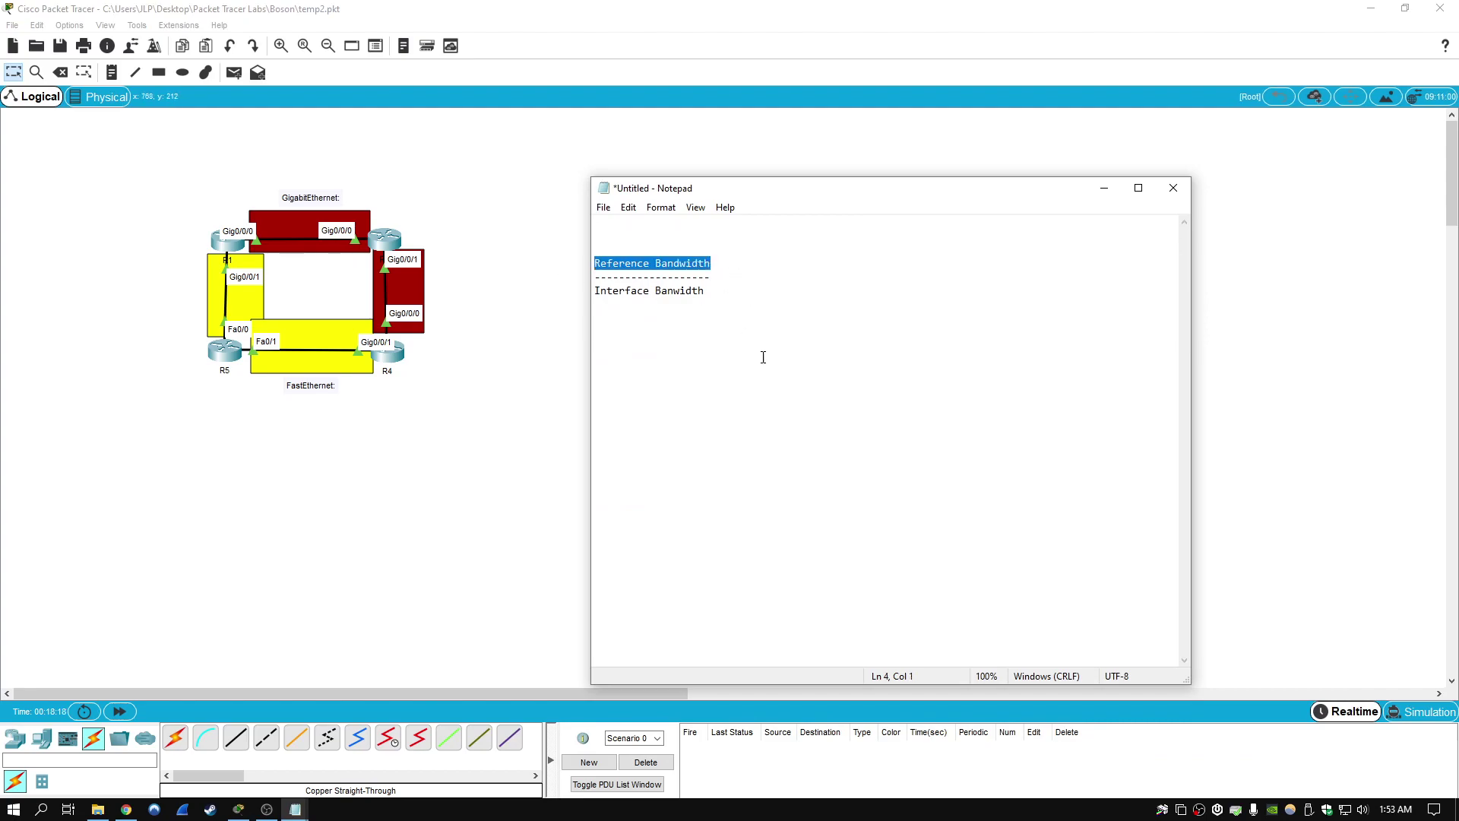
click(767, 383)
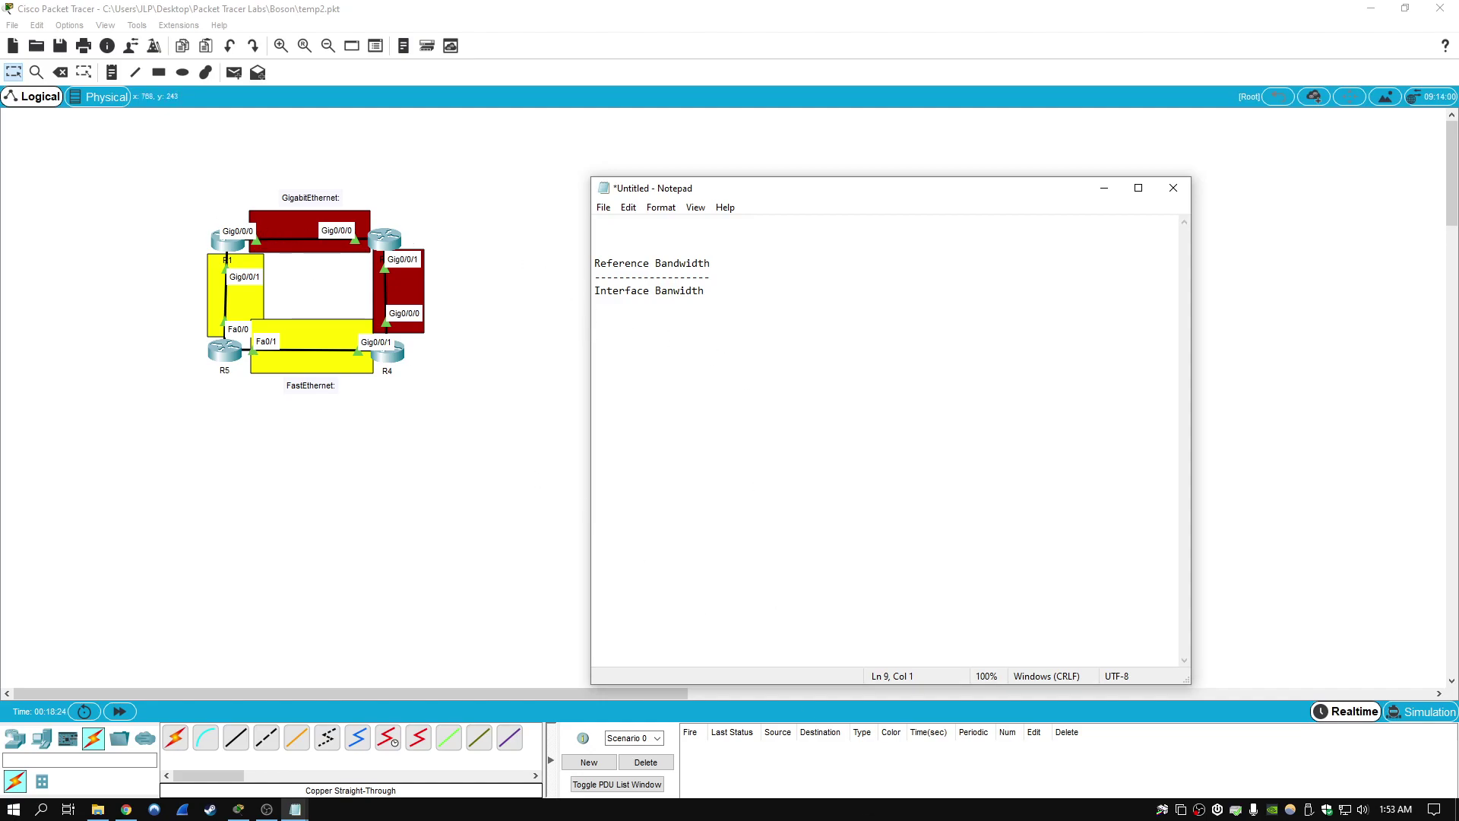
Write the FastEthernet example with reference 1000: 1000 over 100 = 10
text(FastEthernet:)
key(Return)
key(Return)
text(1000--1000)
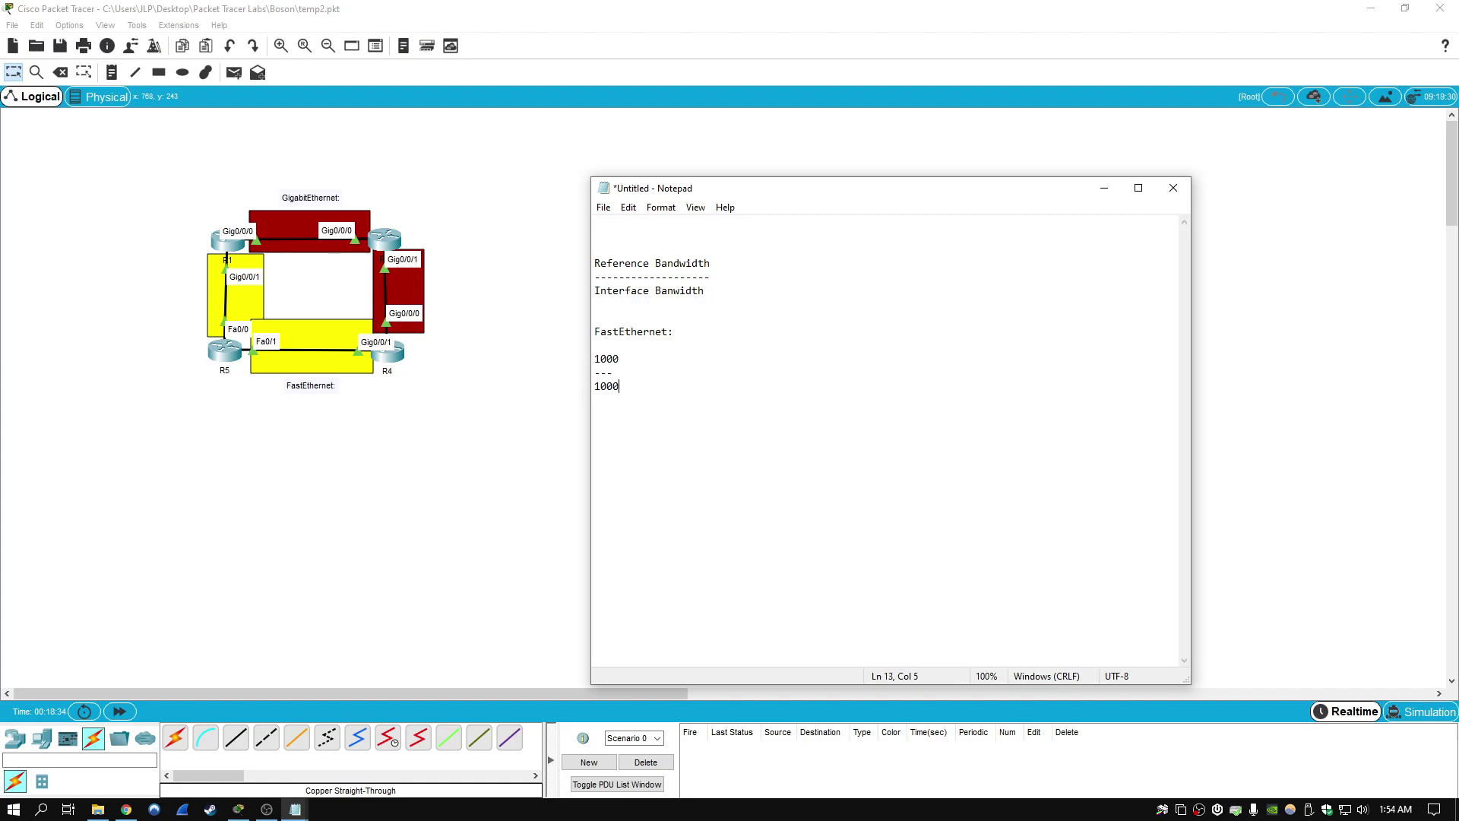
key(BackSpace)
key(Up)
text(=   10)
key(Down)
Write the GigabitEthernet example: 1000 over 1000 = 1
key(Return)
text(GigabitEthernet:)
key(Return)
key(Return)
text(1000)
key(Return)
text(----)
key(Return)
text(1000)
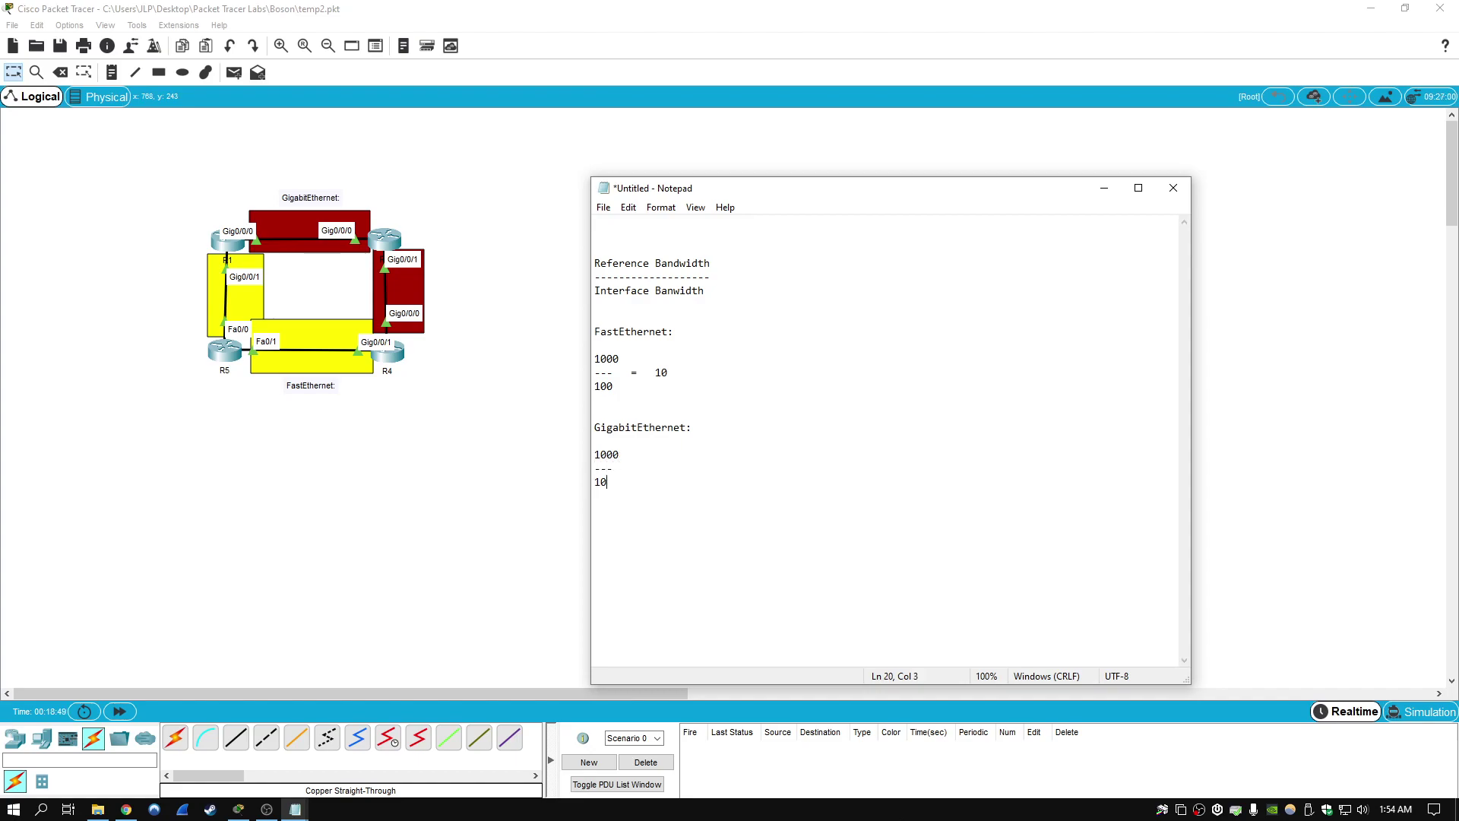
click(612, 468)
text(=   1)
Highlight the costs 10 and 1 and the GigabitEthernet heading, then minimize Notepad
drag(684, 370, 656, 372)
drag(677, 469, 661, 468)
drag(714, 433, 594, 431)
click(797, 447)
click(746, 484)
click(1105, 188)
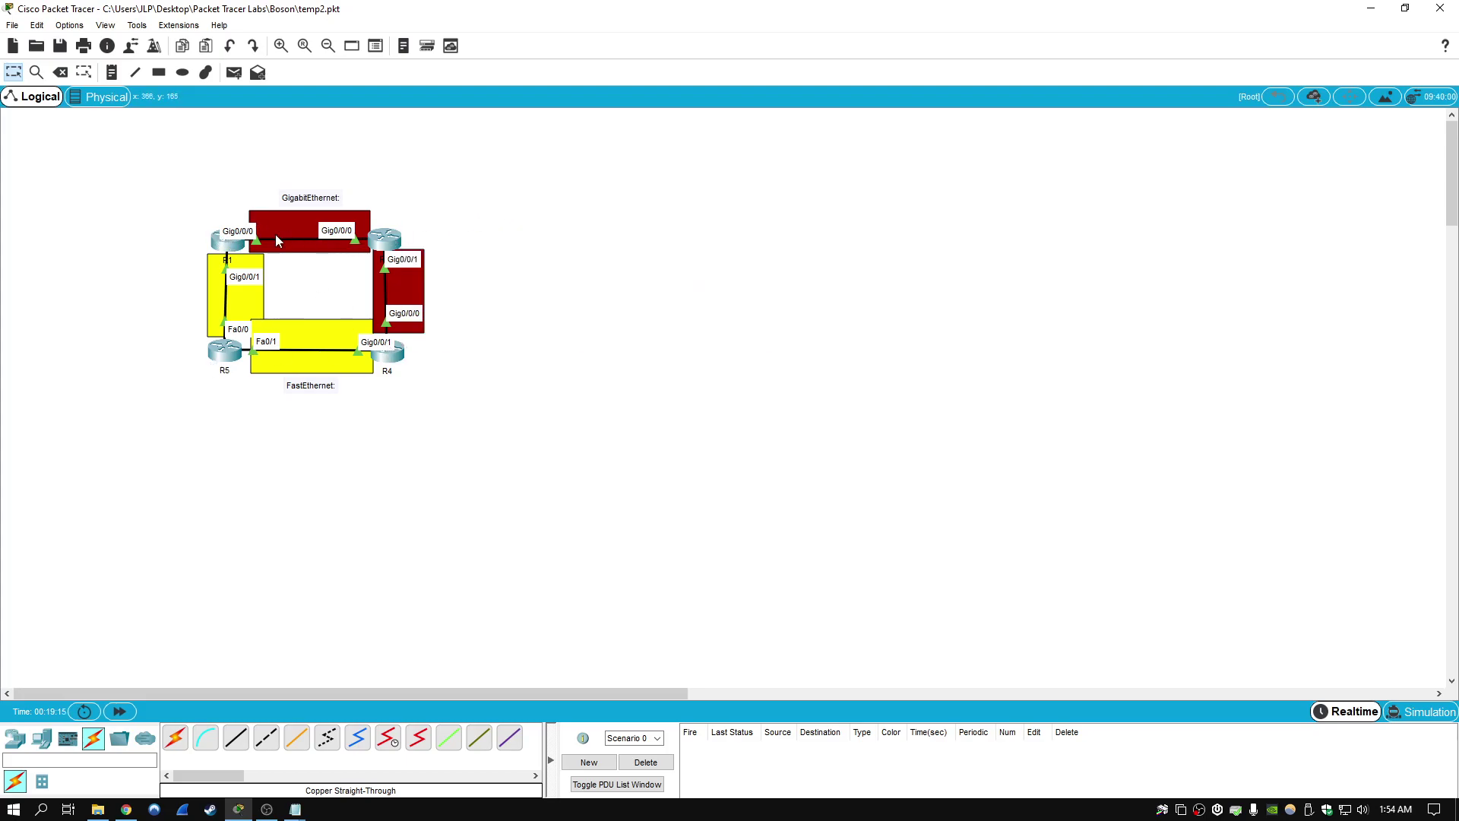
On R1's CLI, enter router ospf 1 and run do show run | s ospf
click(226, 242)
drag(1019, 291, 1274, 301)
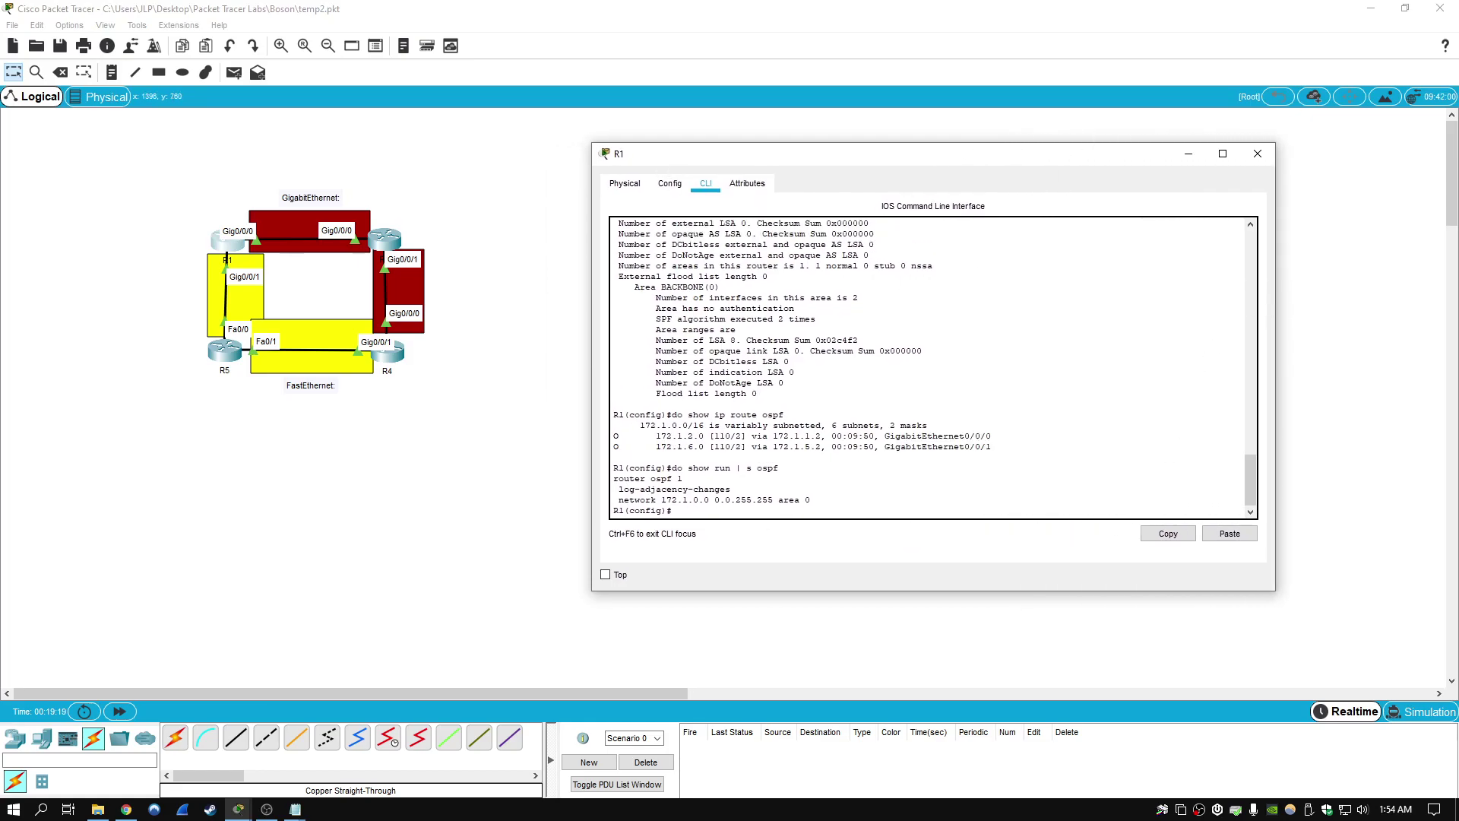
key(Return)
key(Return)
key(Return)
key(Return)
text(router ospf 1)
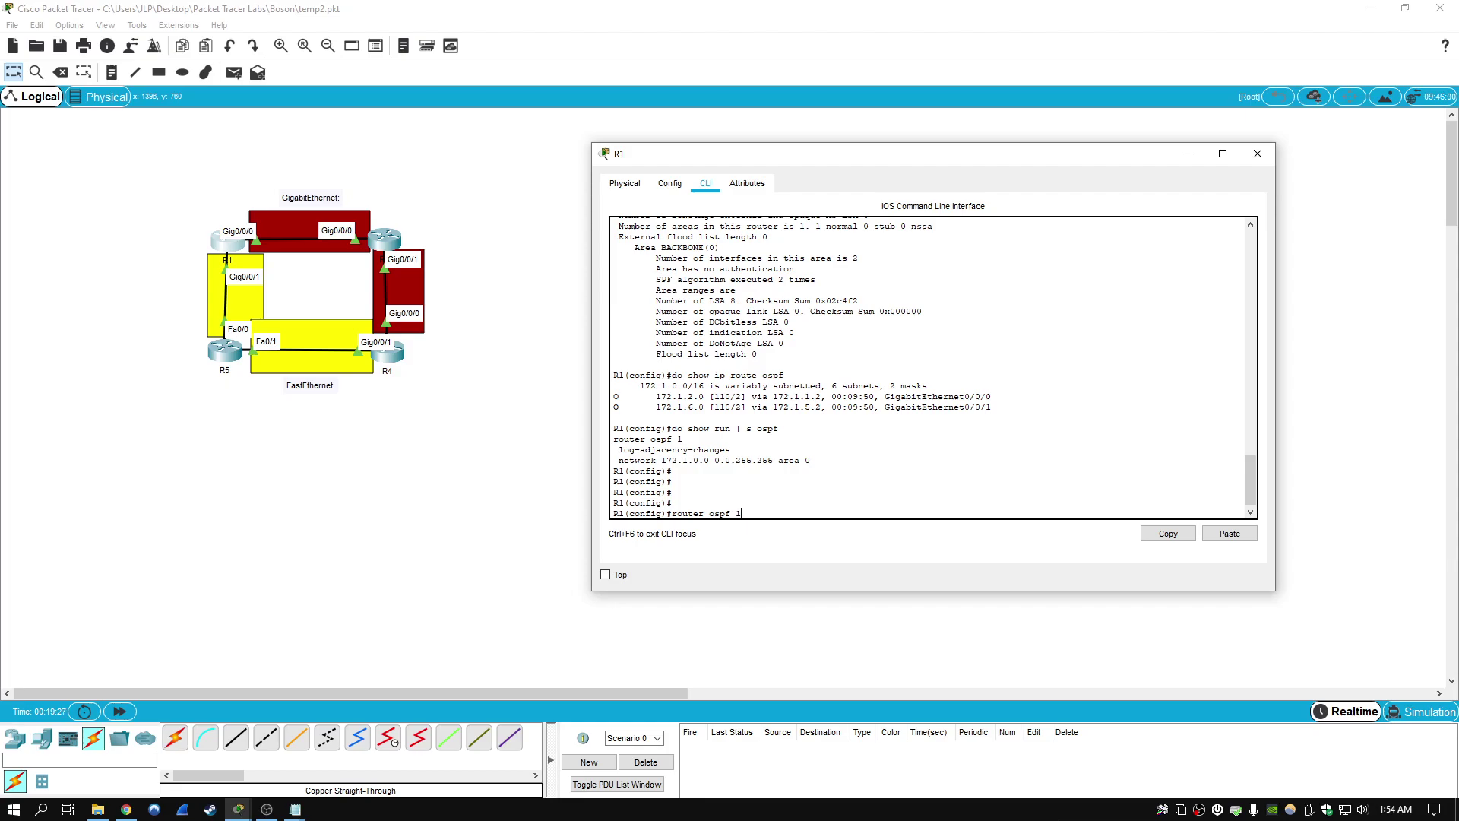
key(Return)
key(Return)
key(Return)
key(Return)
text(do show run |)
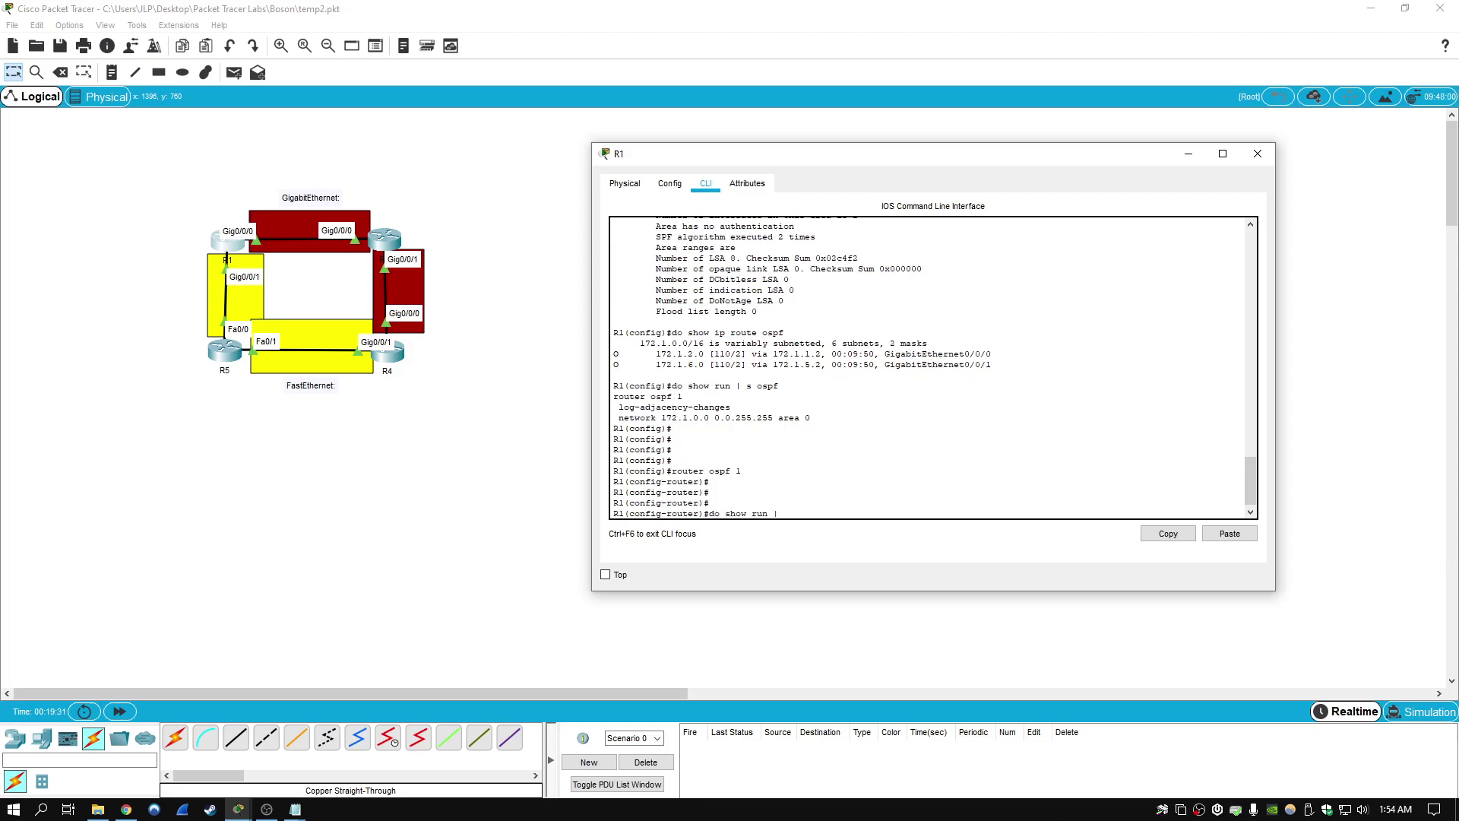
text( s ospf)
key(Return)
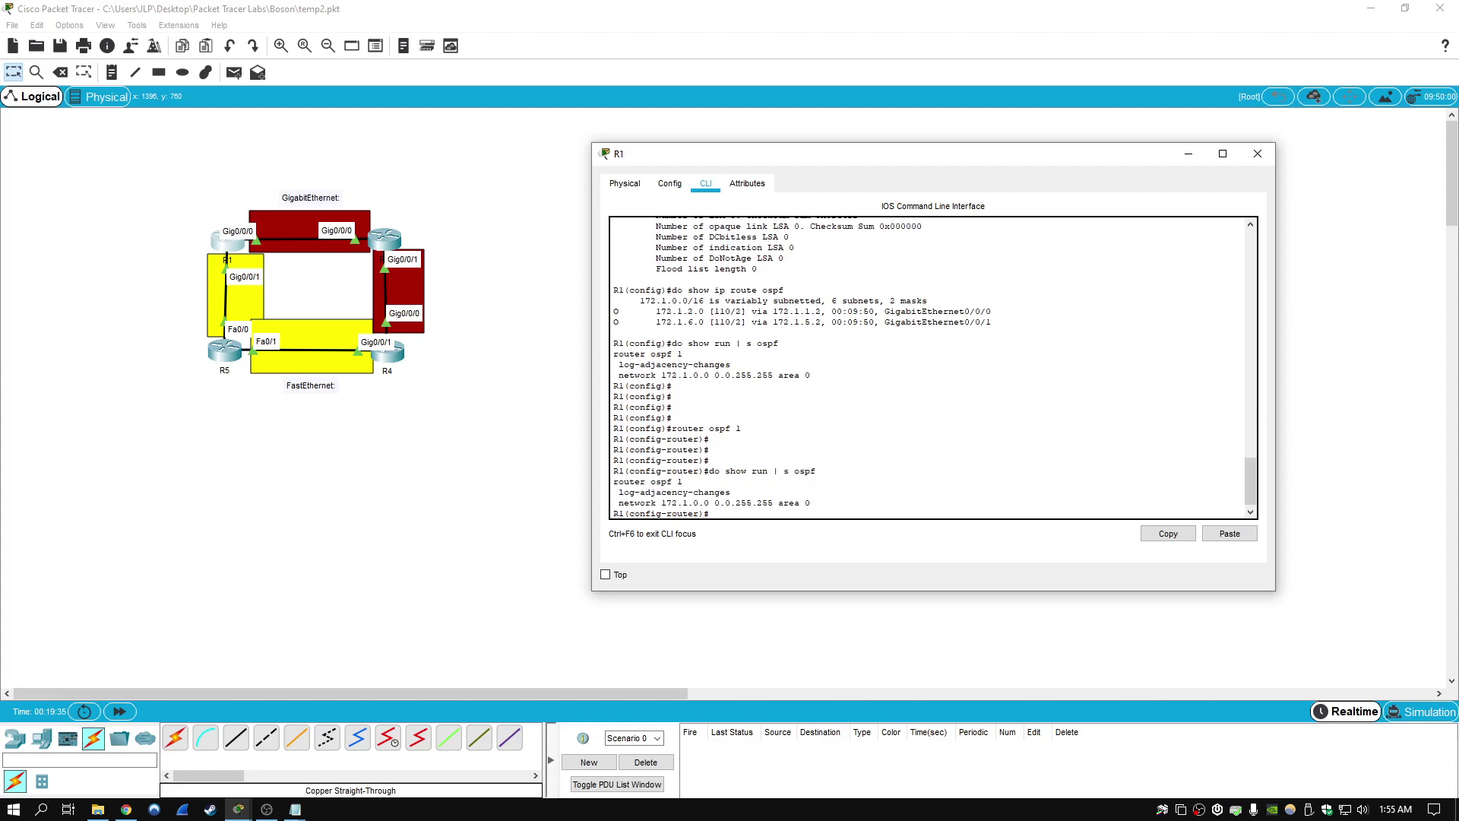
Highlight the router ospf 1 and network 172.1.0.0 0.0.255.255 area 0 output lines
drag(682, 482, 602, 483)
click(717, 482)
drag(834, 507, 622, 503)
click(339, 318)
Exit OSPF and global configuration modes back to the R1# prompt
text(exit)
key(Return)
key(Return)
key(Return)
key(Return)
key(Return)
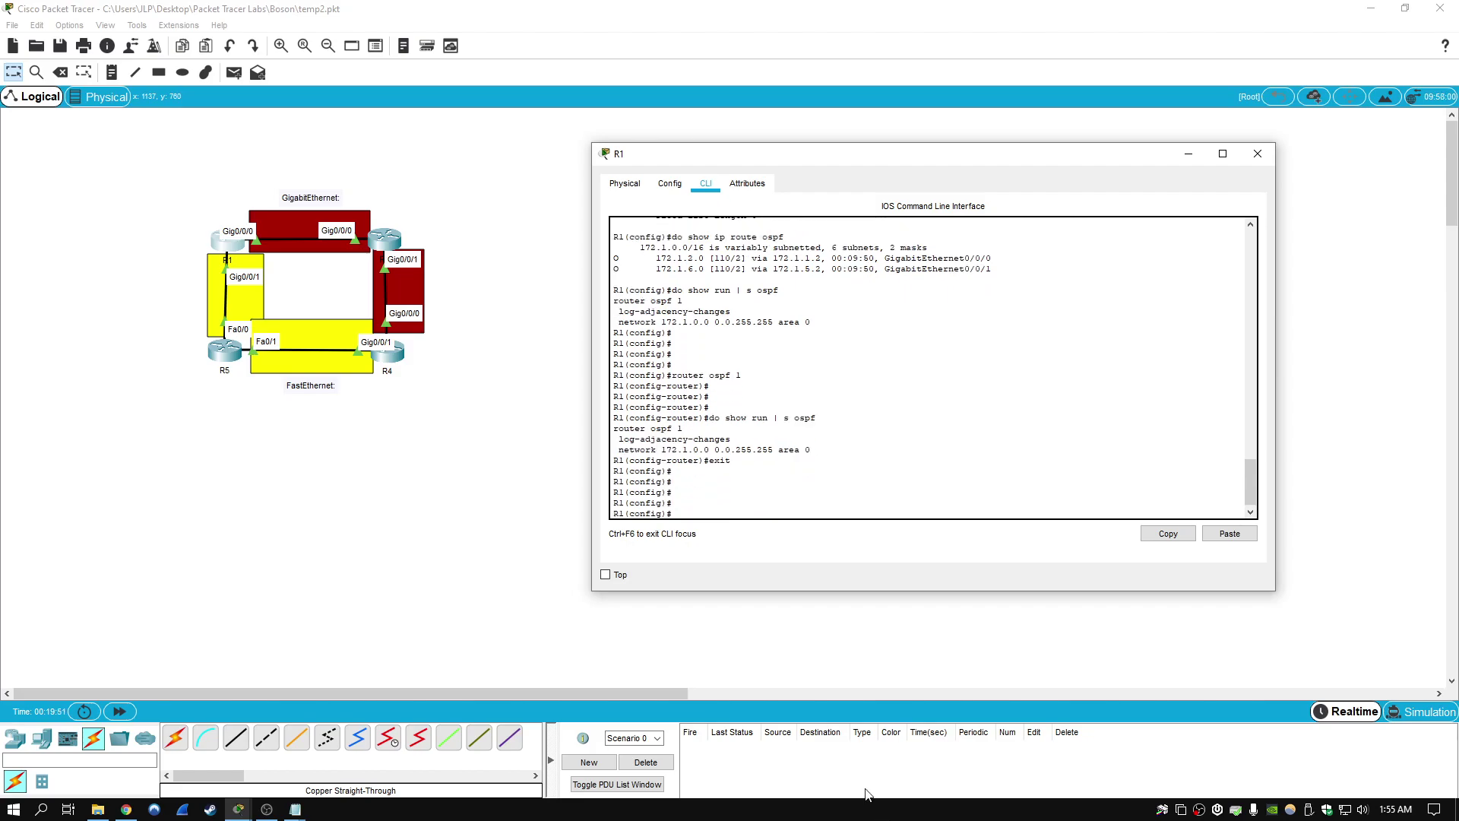
drag(830, 158, 879, 138)
text(exit)
key(Return)
key(Return)
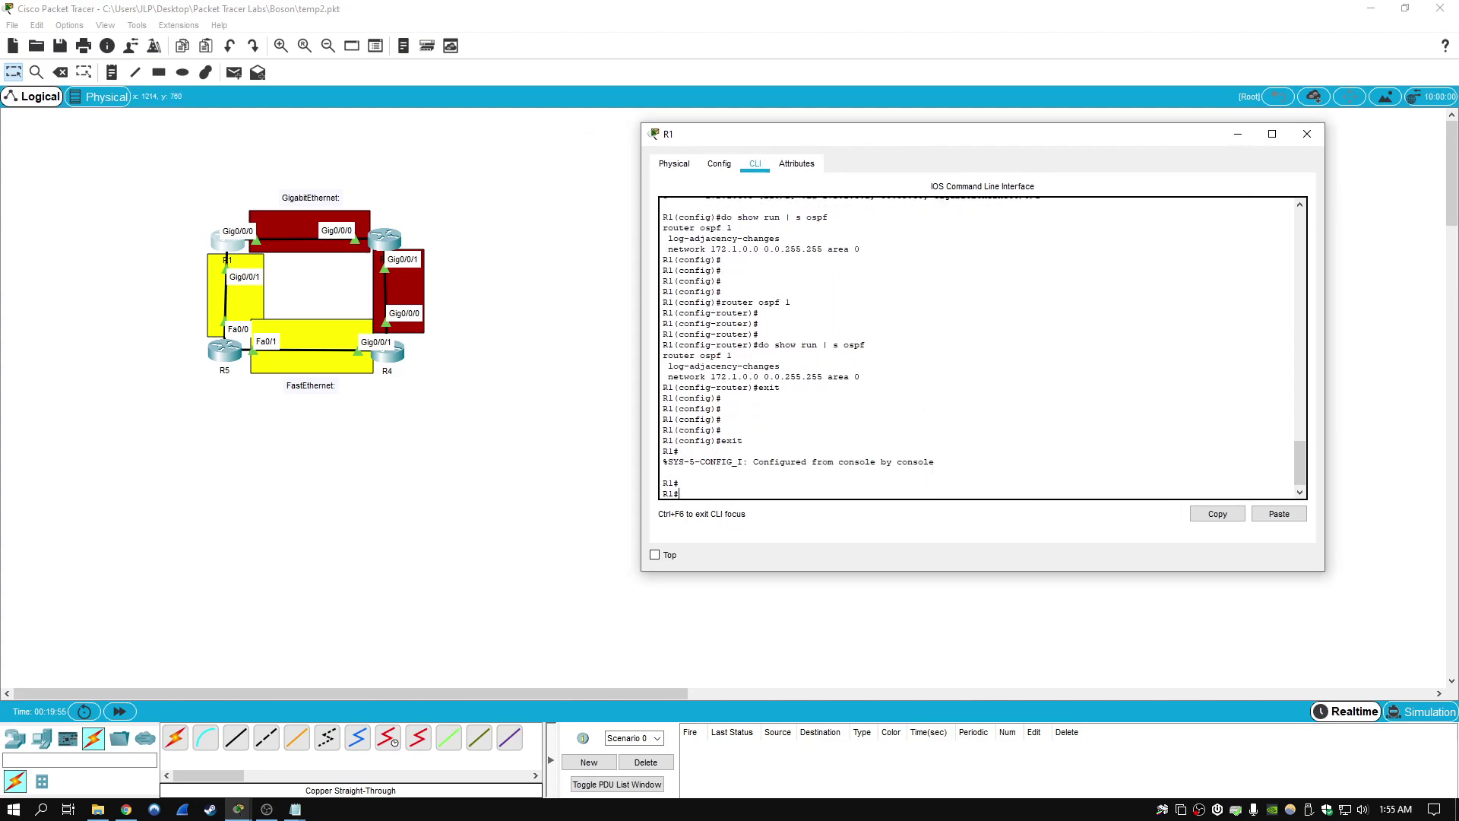
Run show ip ospf int g0/0/0 and highlight its Cost: 1
text(show ip ospf)
text(int g0/0/0)
key(Return)
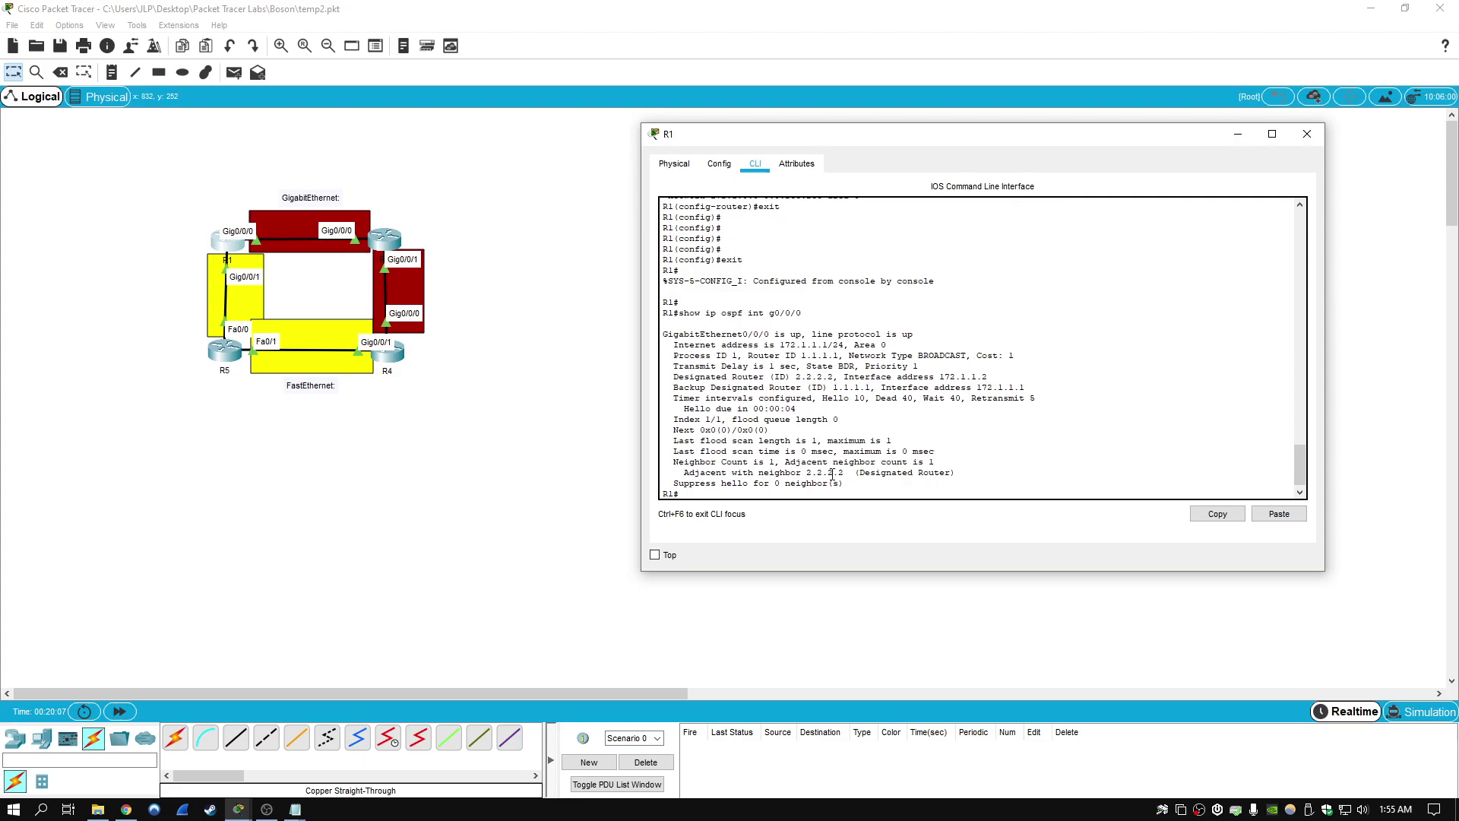
drag(1020, 354, 978, 351)
click(1033, 456)
Run show ip ospf int g0/0/1 and highlight its Cost: 1
key(Return)
key(Return)
key(Up)
key(BackSpace)
key(BackSpace)
key(BackSpace)
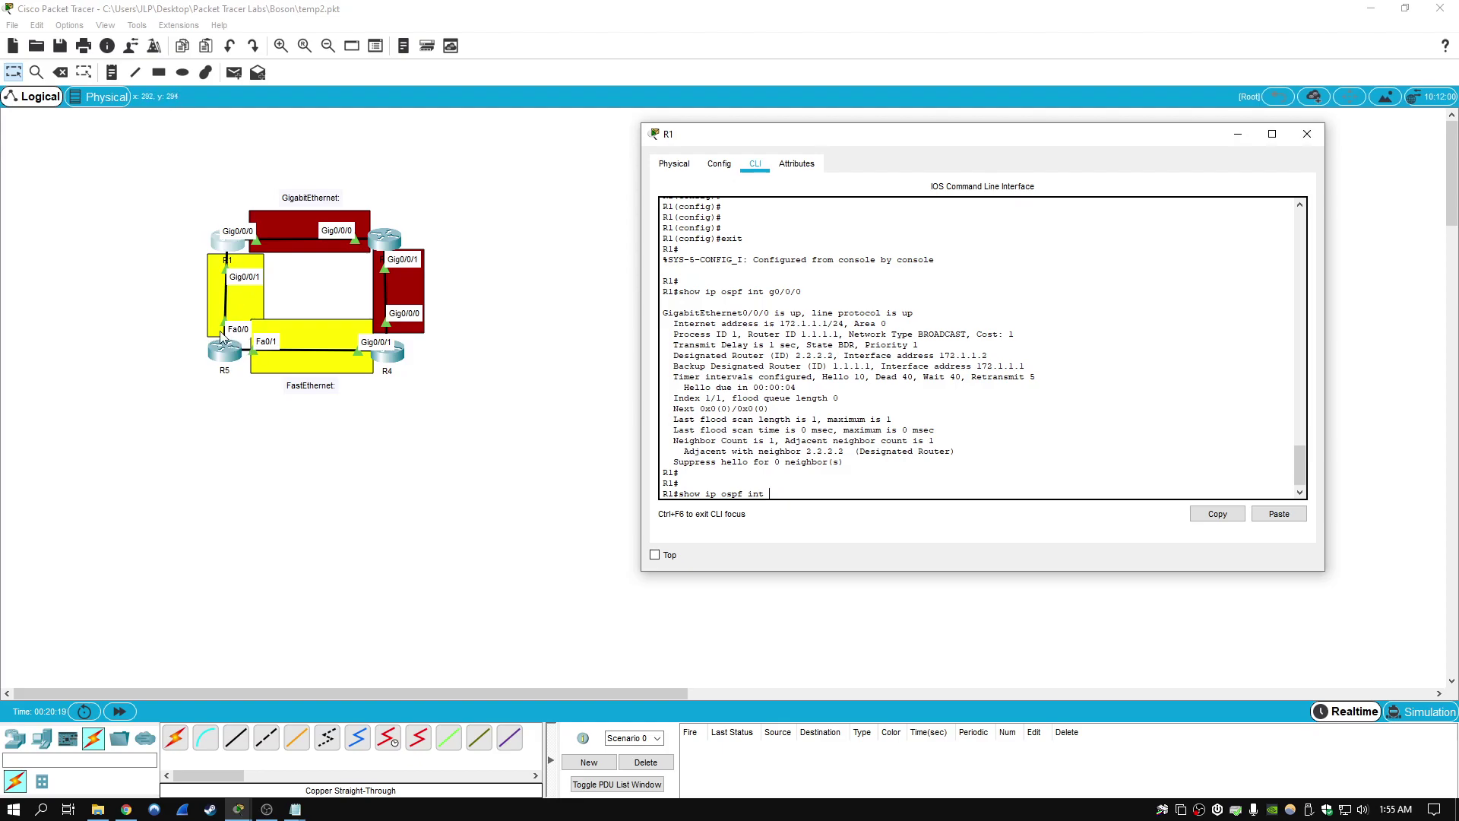
click(189, 326)
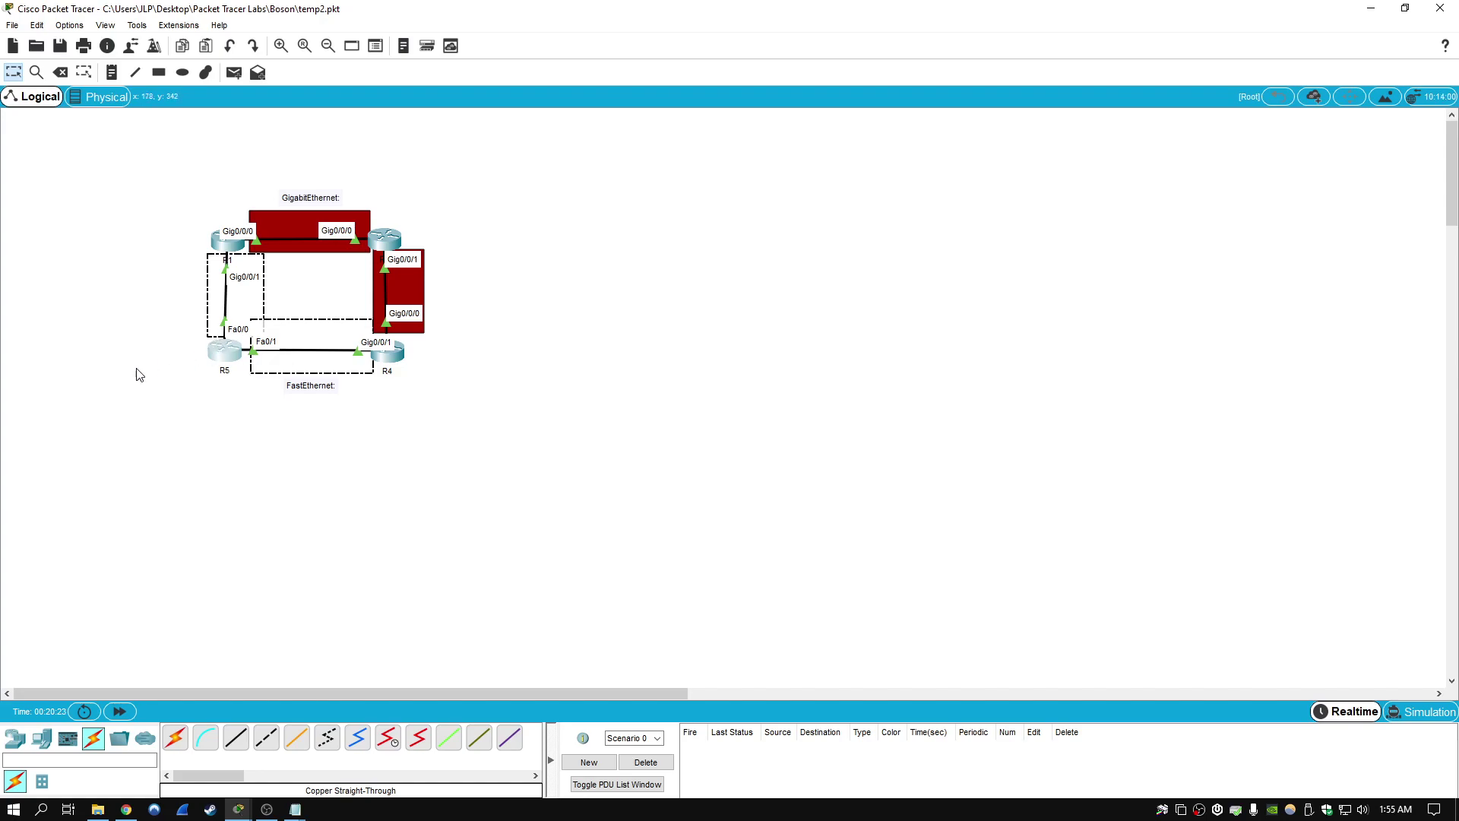
click(227, 241)
drag(821, 498, 822, 484)
text(g)
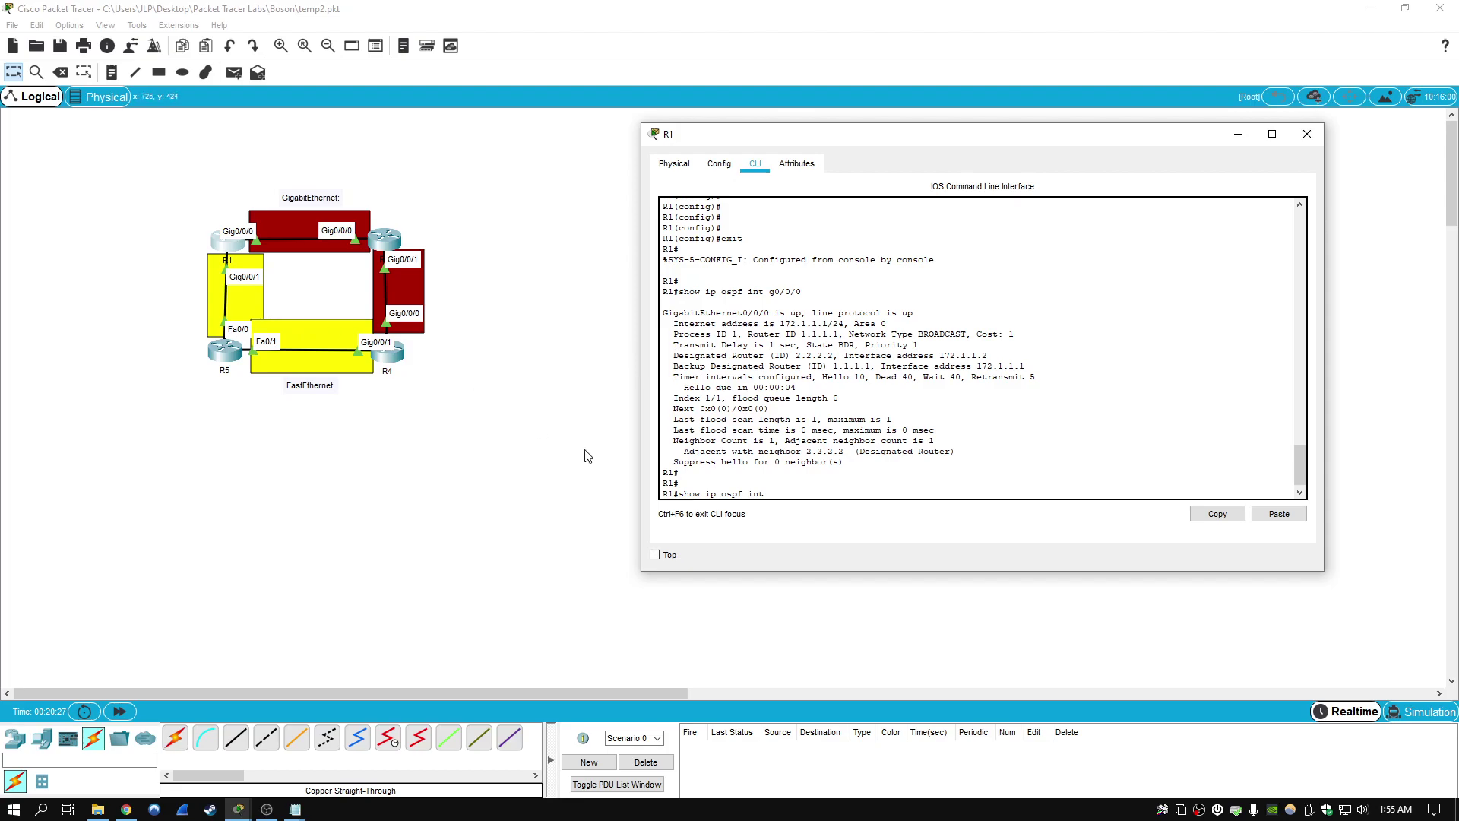
text(0/0/1)
key(Return)
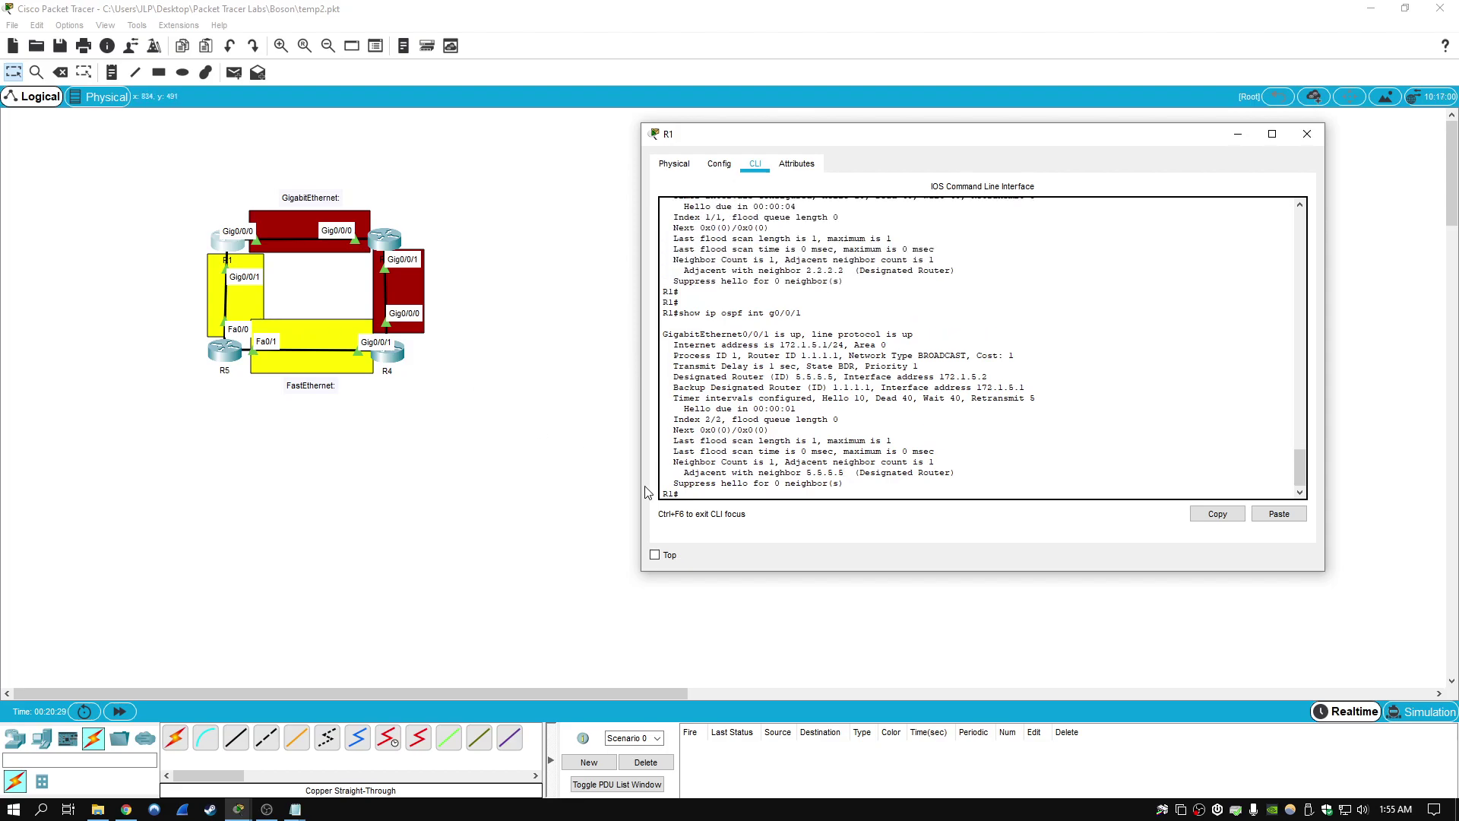
drag(1017, 355, 976, 356)
click(1035, 357)
Scroll back to recheck Gig0/0/0's Cost: 1, then enter the mistyped command conft
scroll(1055, 354, up, 1)
scroll(1055, 353, up, 3)
scroll(1064, 319, down, 2)
drag(1035, 243, 975, 244)
click(1045, 247)
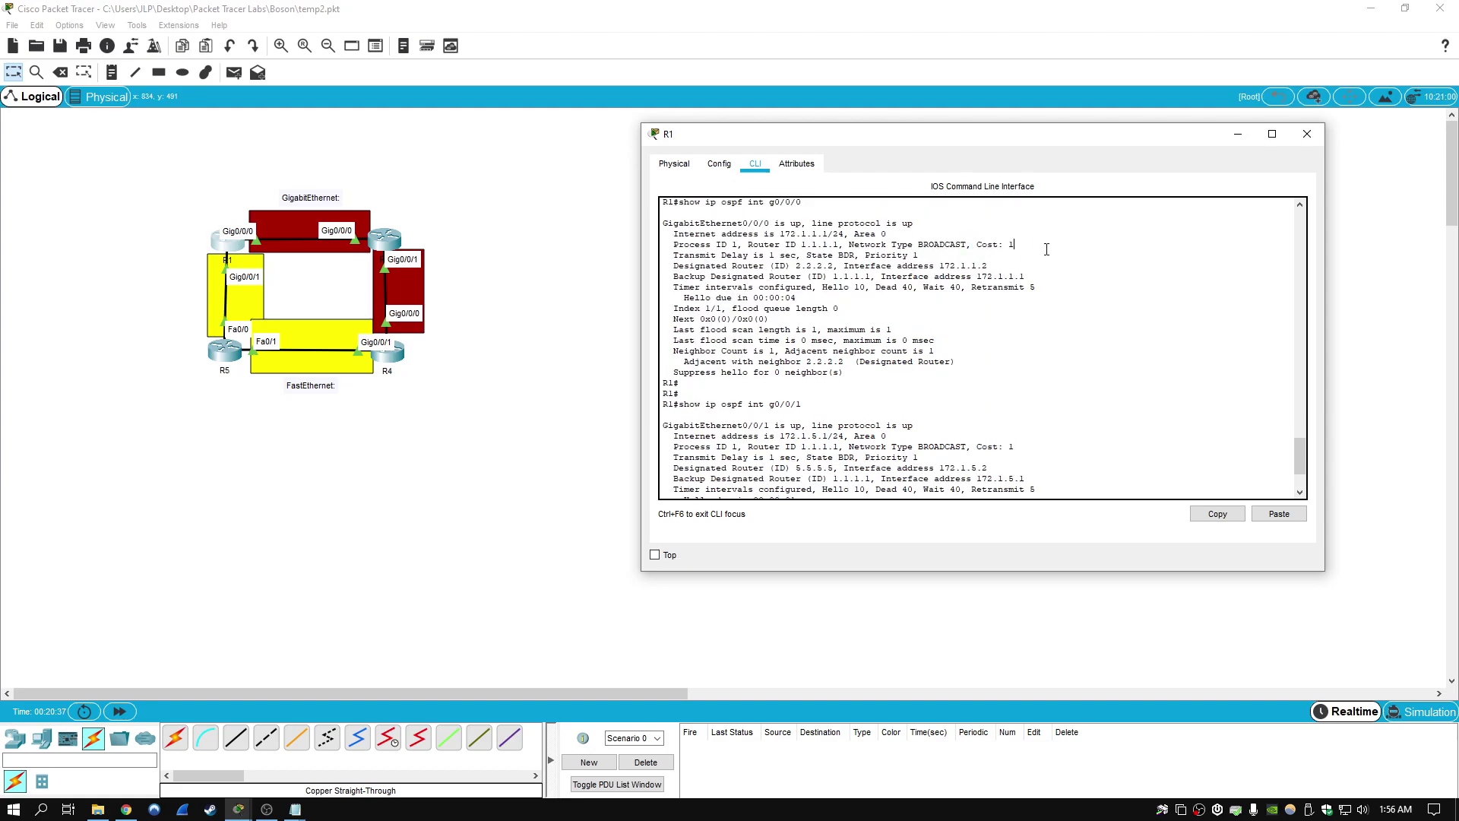
scroll(1120, 443, down, 3)
text(conft)
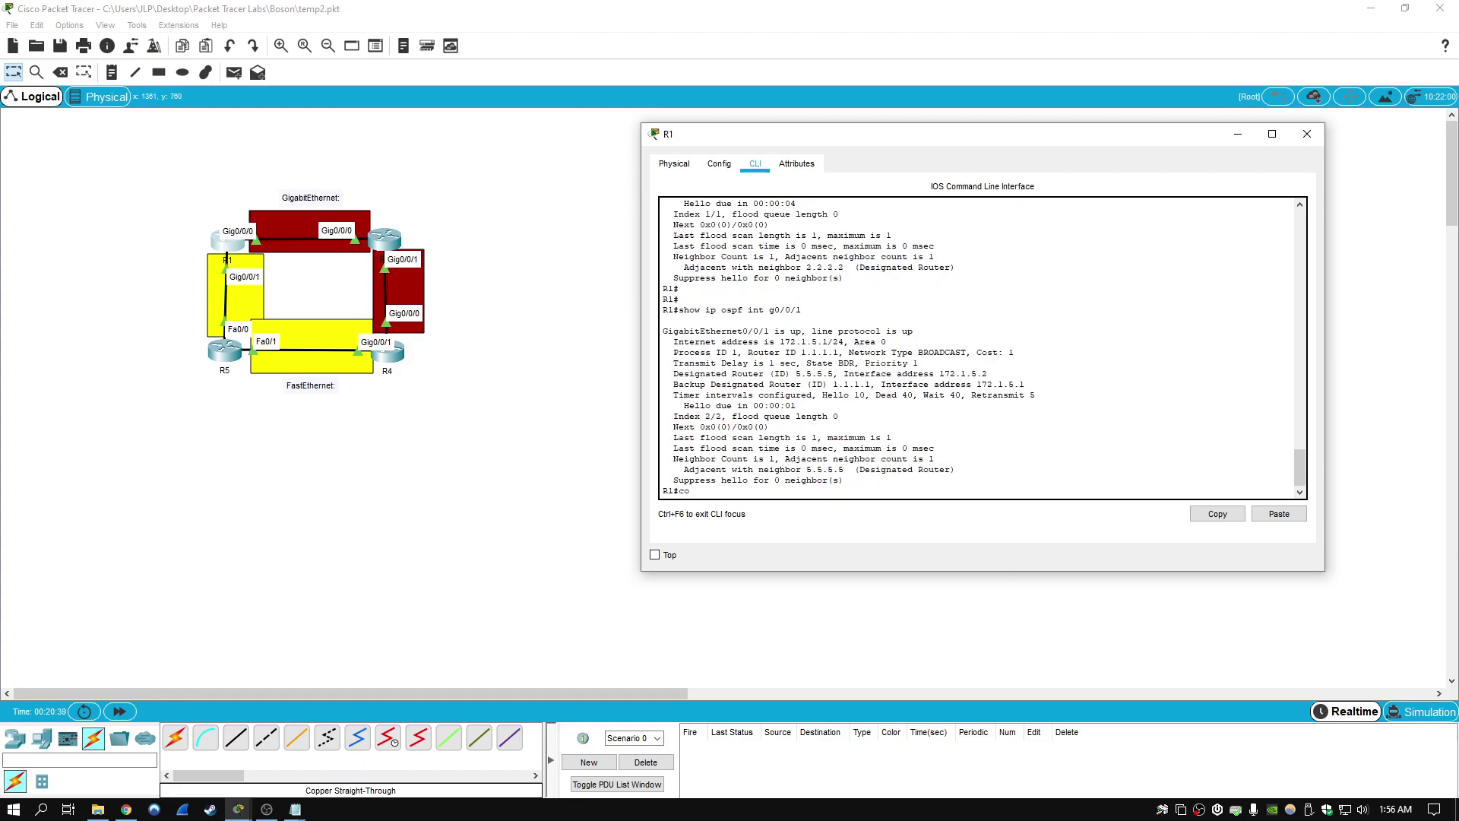
key(Return)
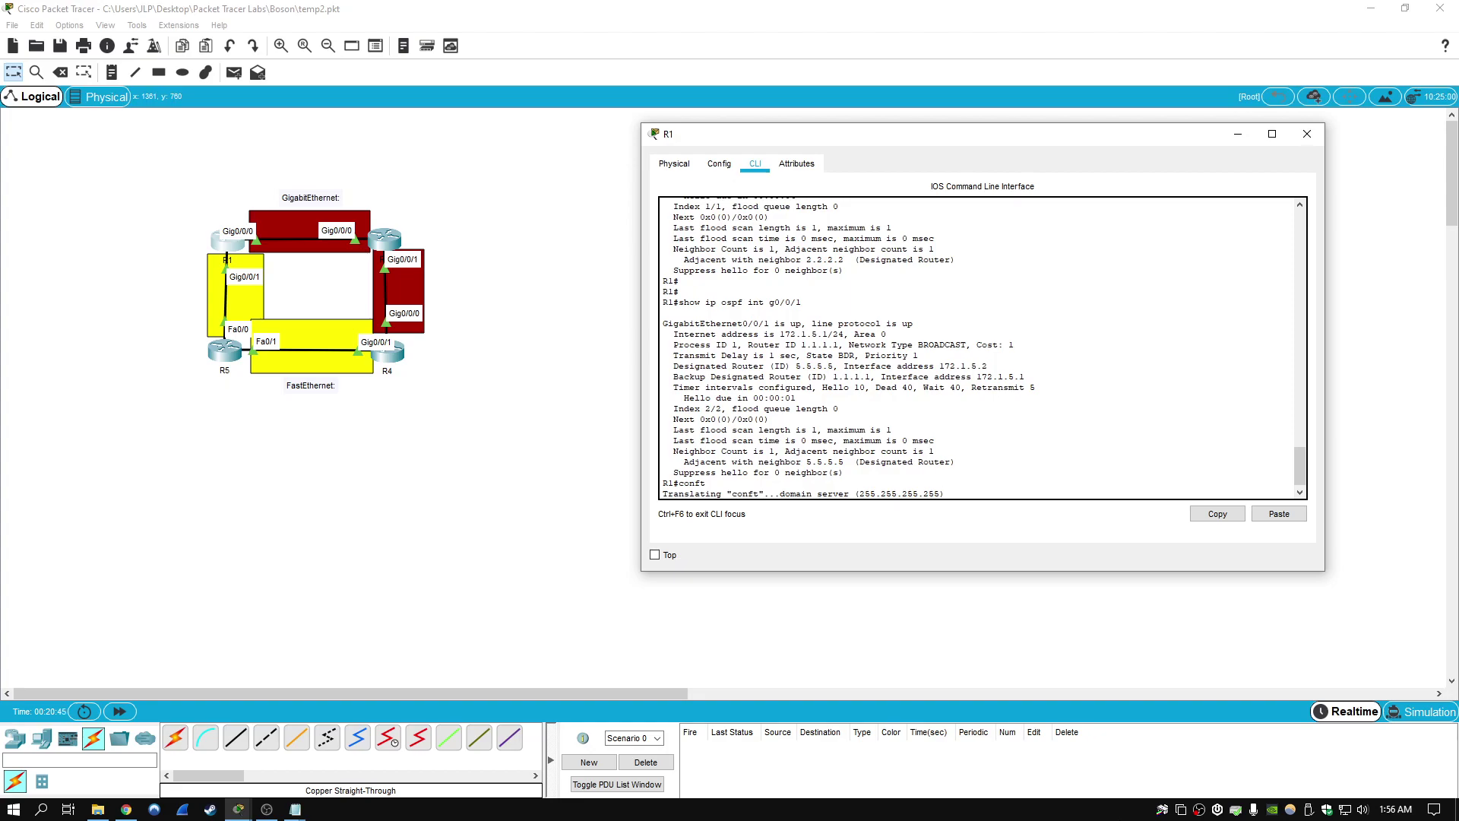
Cancel the stalled lookup and enter OSPF process 1 configuration on R1 via conf t
key(ctrl+shift+6)
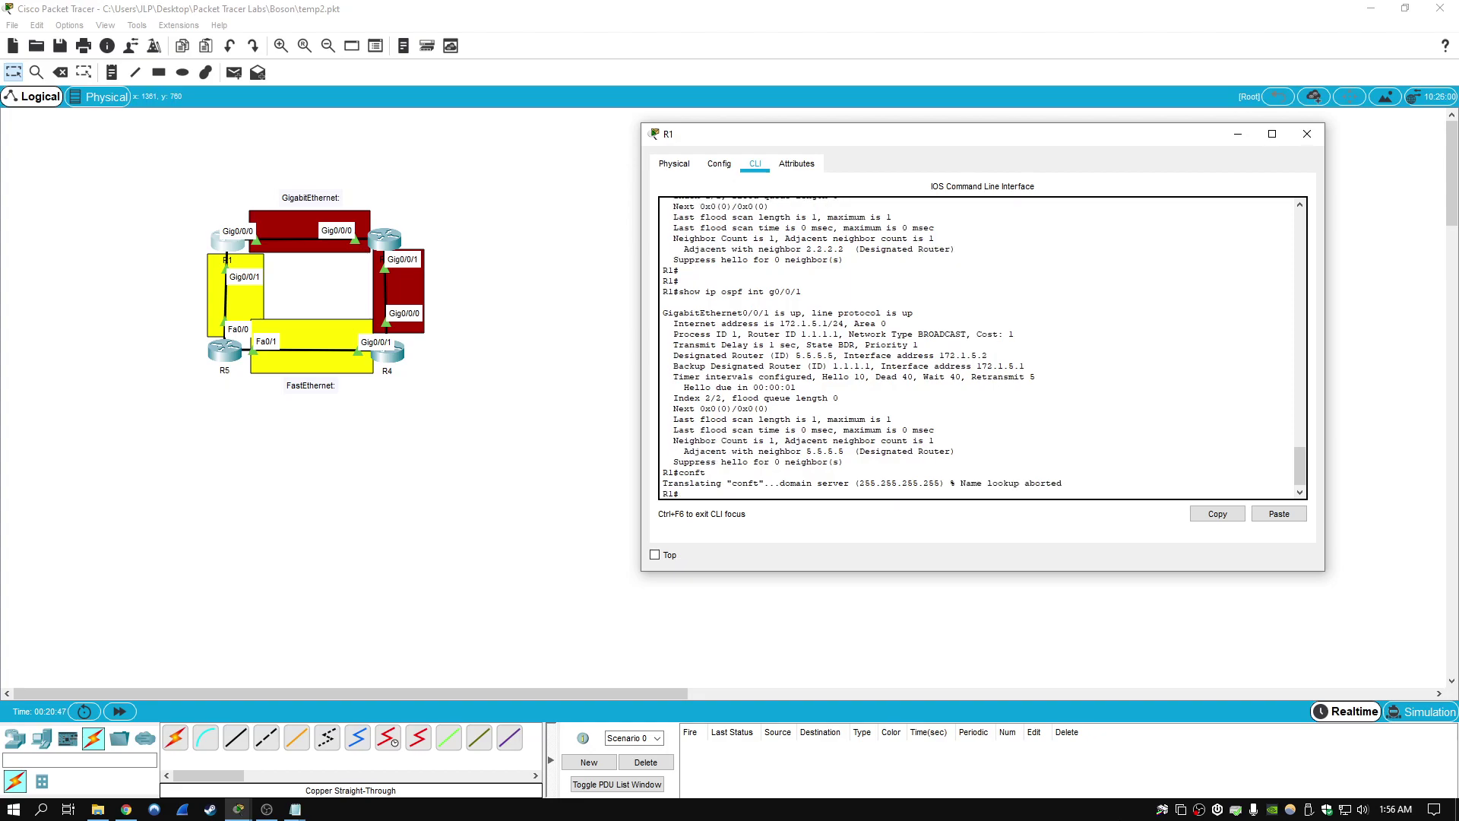
key(Return)
key(Return)
key(Return)
text(conf t)
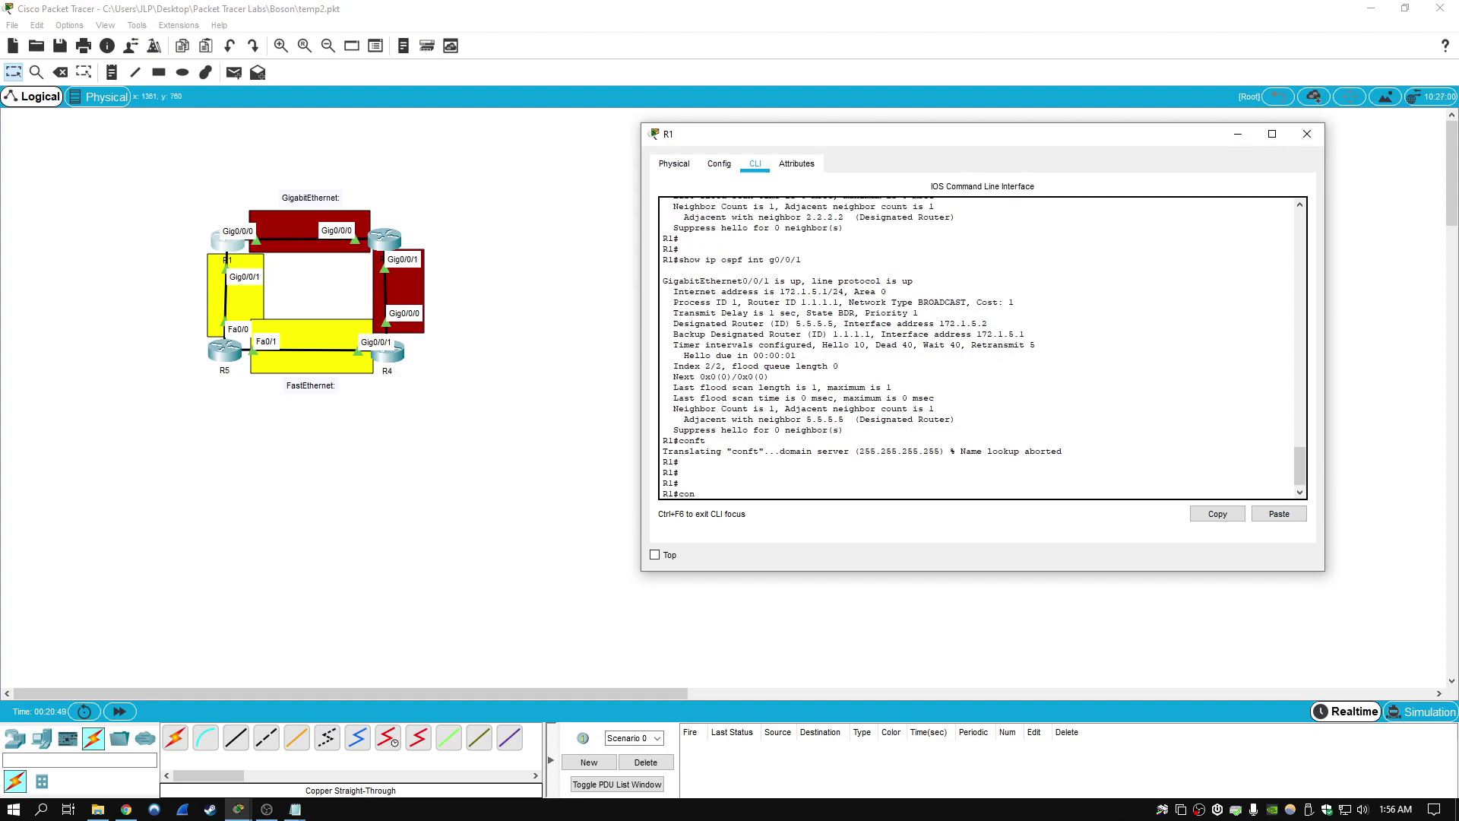
key(Return)
key(Return)
key(Return)
key(Return)
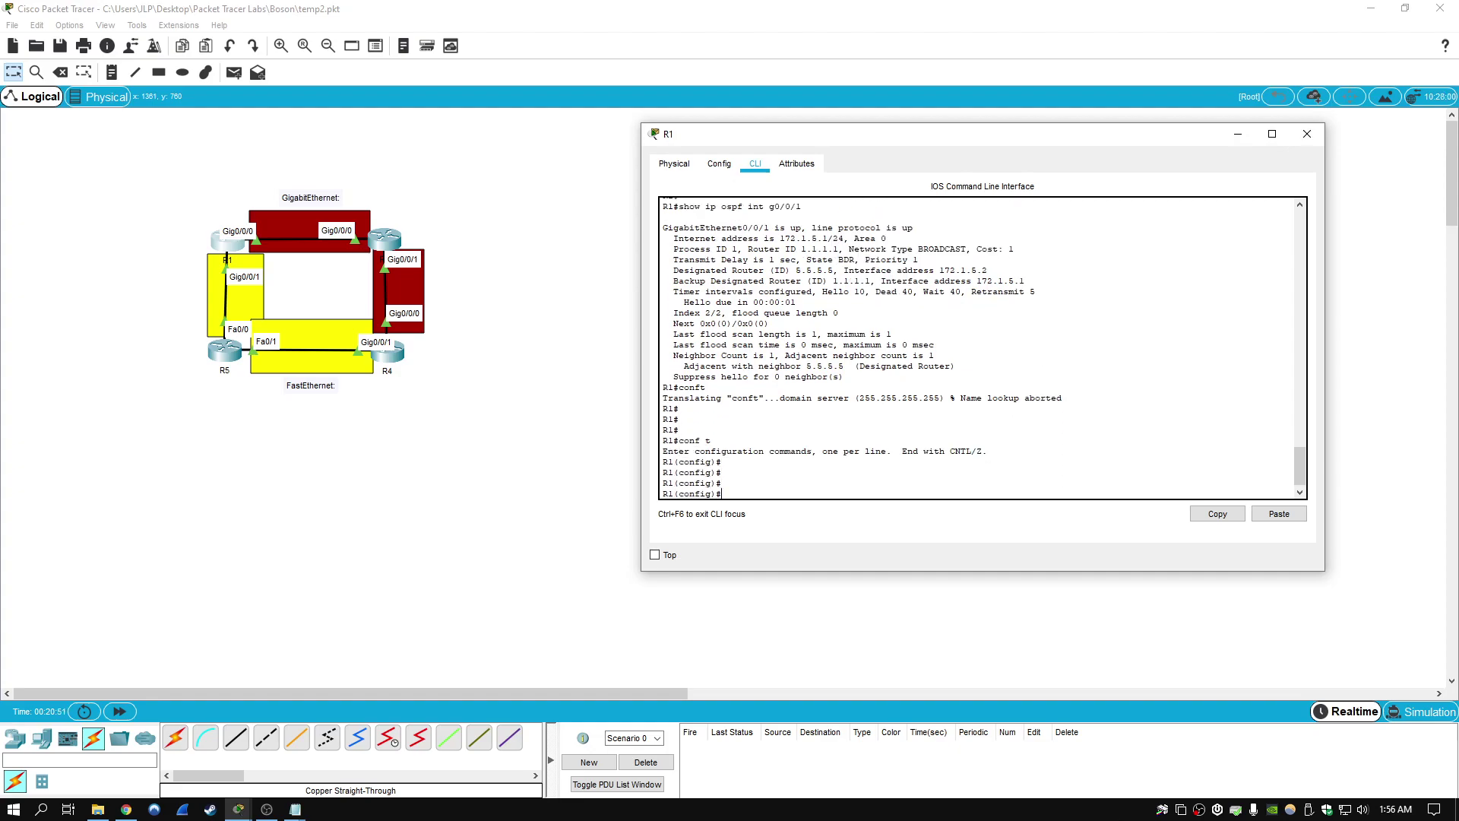
text(router ospf 1)
key(Return)
key(Return)
key(Return)
List the OSPF router commands with ? and highlight the auto-cost entry
text(?)
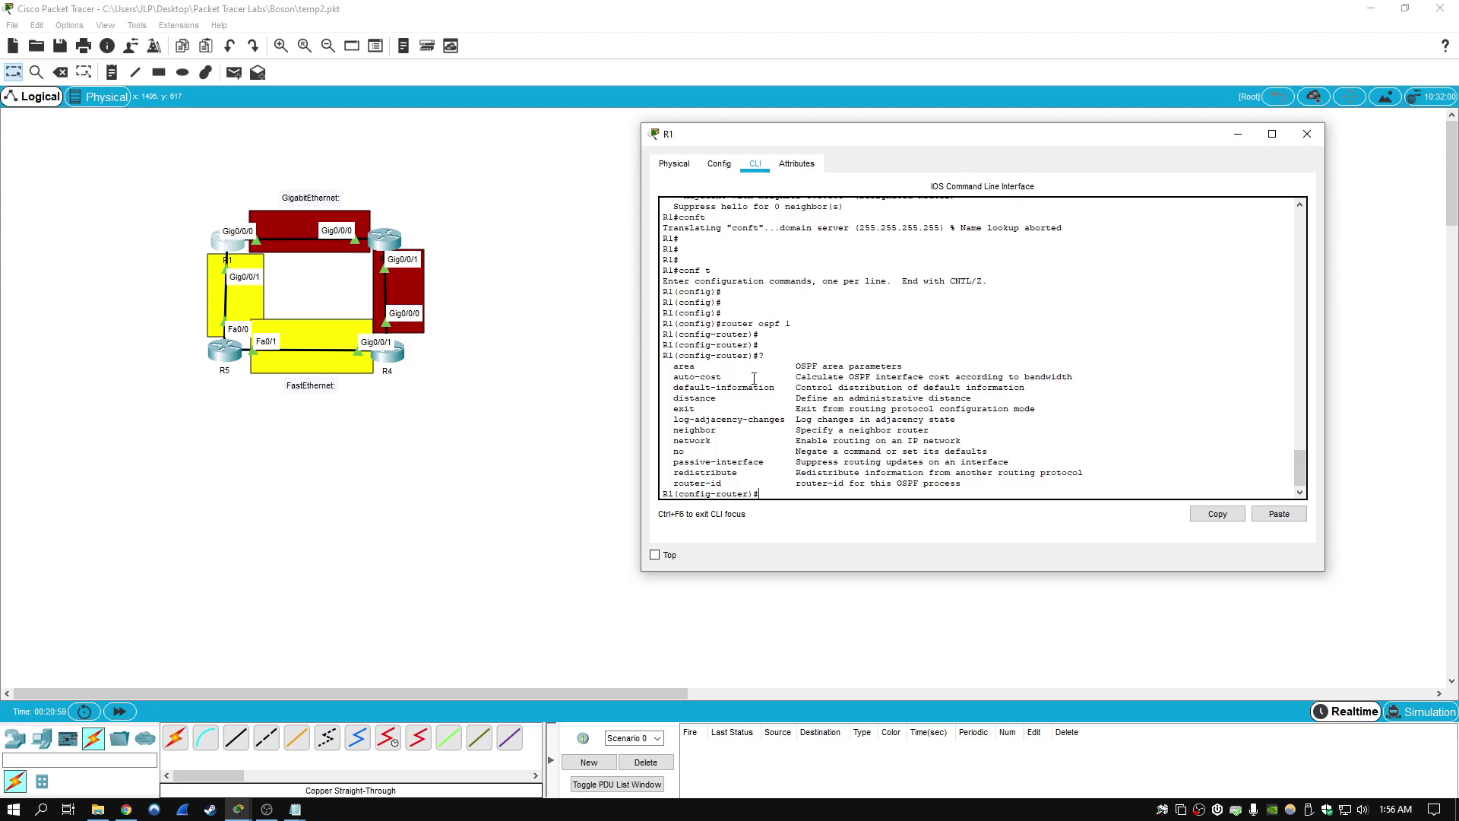
drag(784, 388, 676, 384)
drag(791, 378, 1077, 375)
click(1100, 393)
Check auto-cost reference-bandwidth help, set it to 1000, and highlight the consistency warning
text(auto-cost ?)
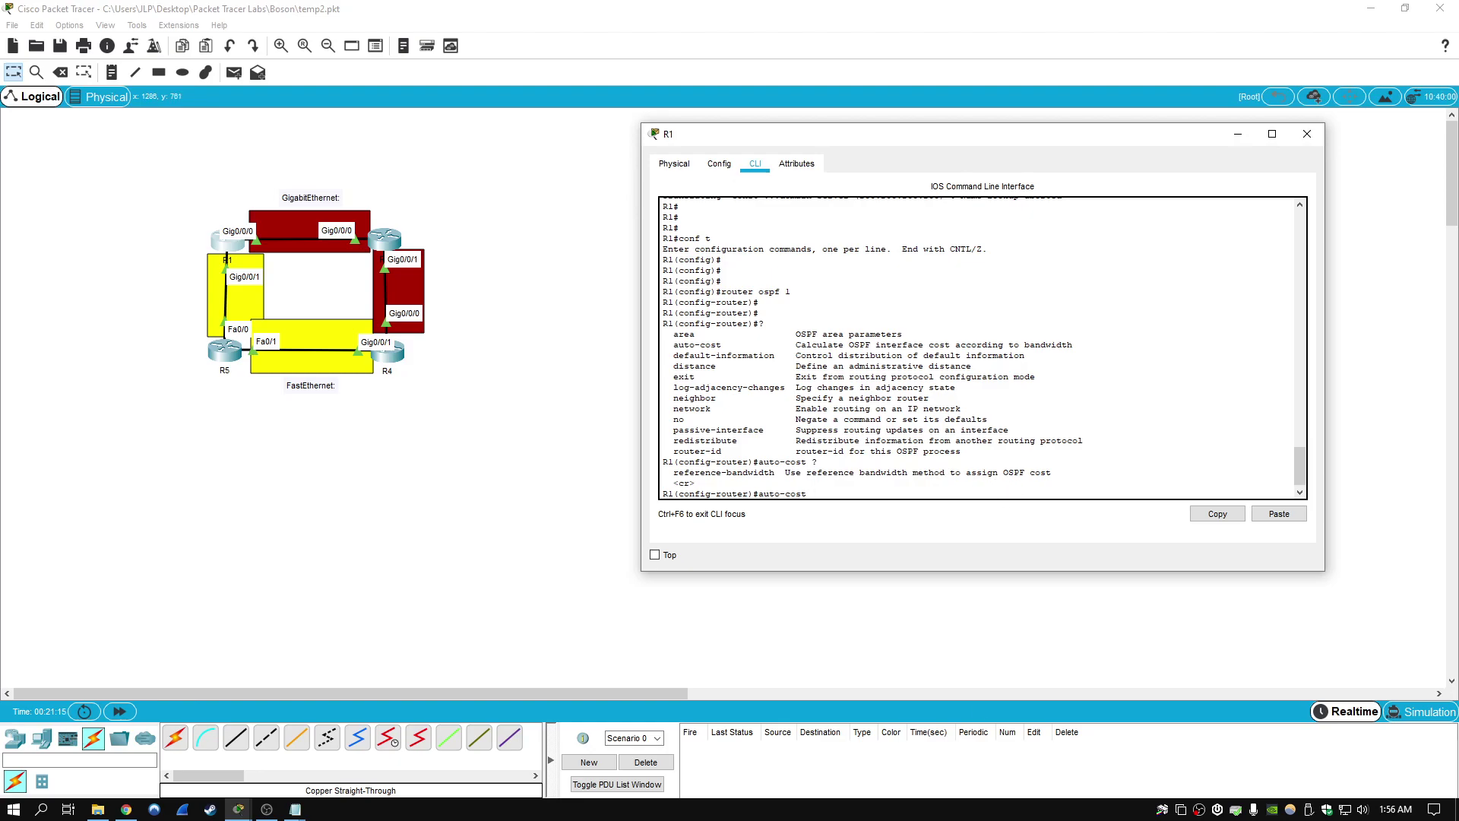
text(ference-bandwidth ?)
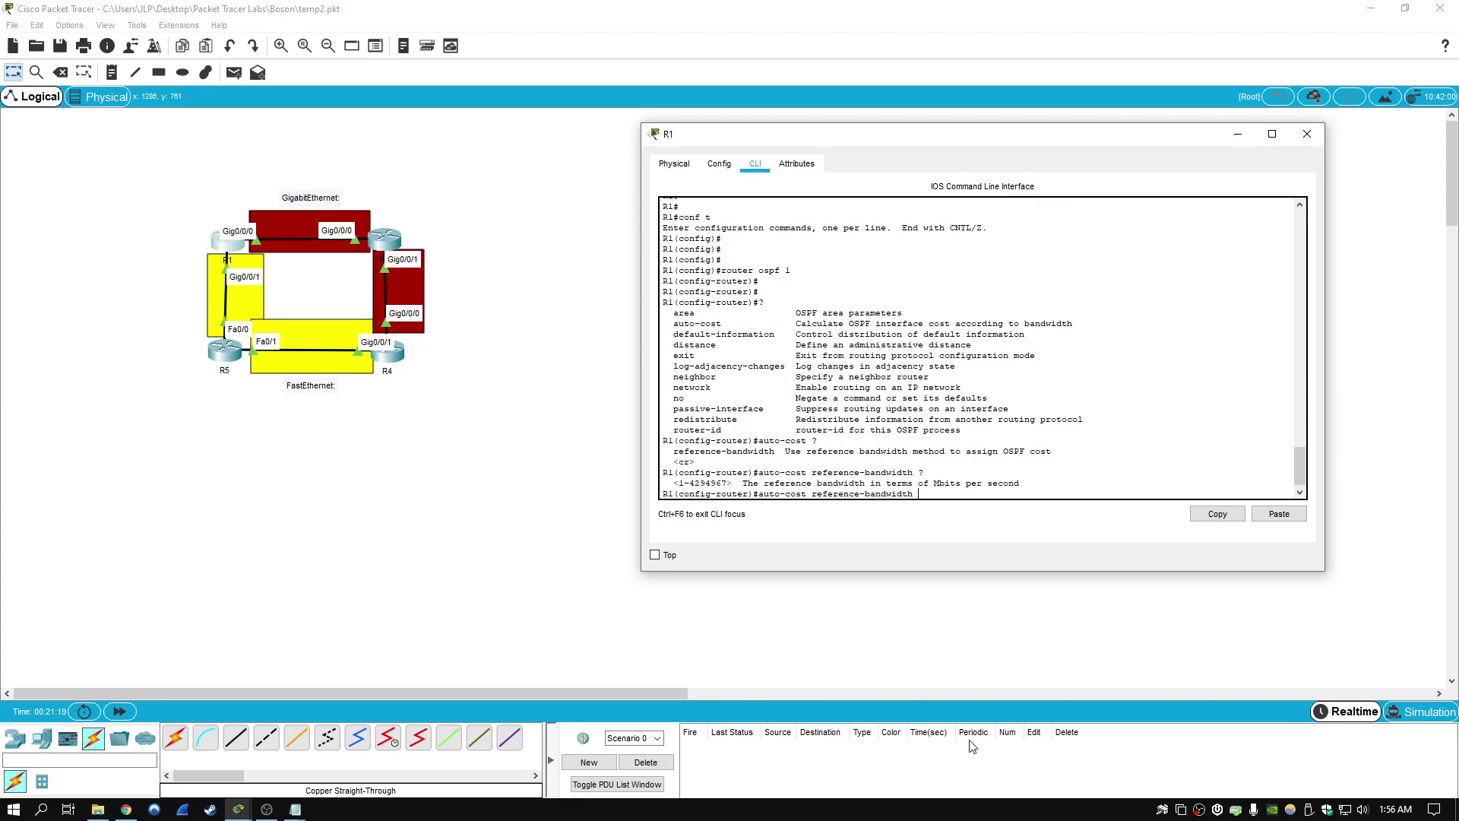
drag(1020, 483, 744, 483)
click(847, 484)
text(1000)
key(Return)
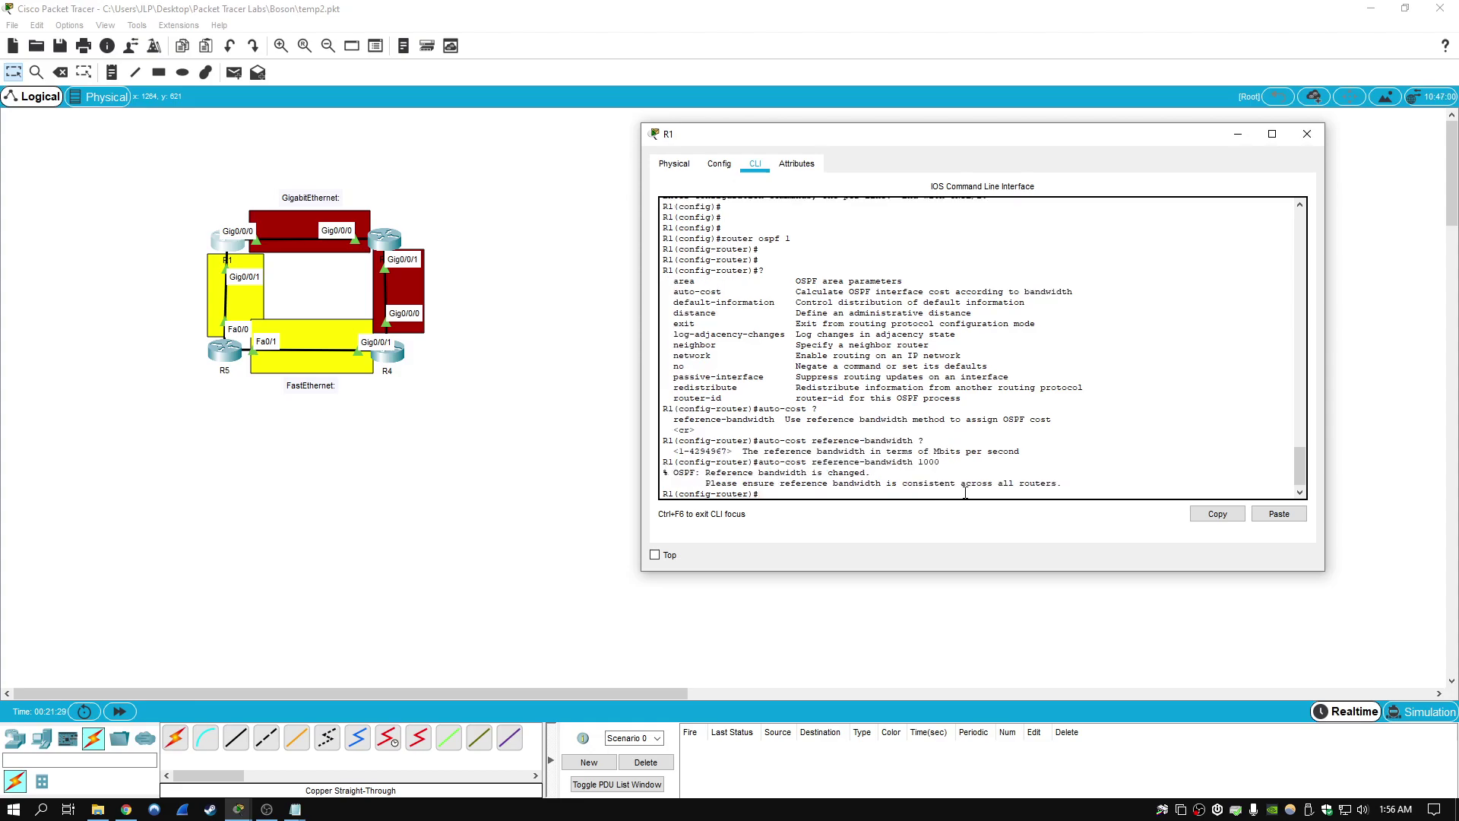
drag(707, 477, 1088, 484)
Switch from R1 to R2's command line and enter global configuration mode with en and conf t
click(1307, 135)
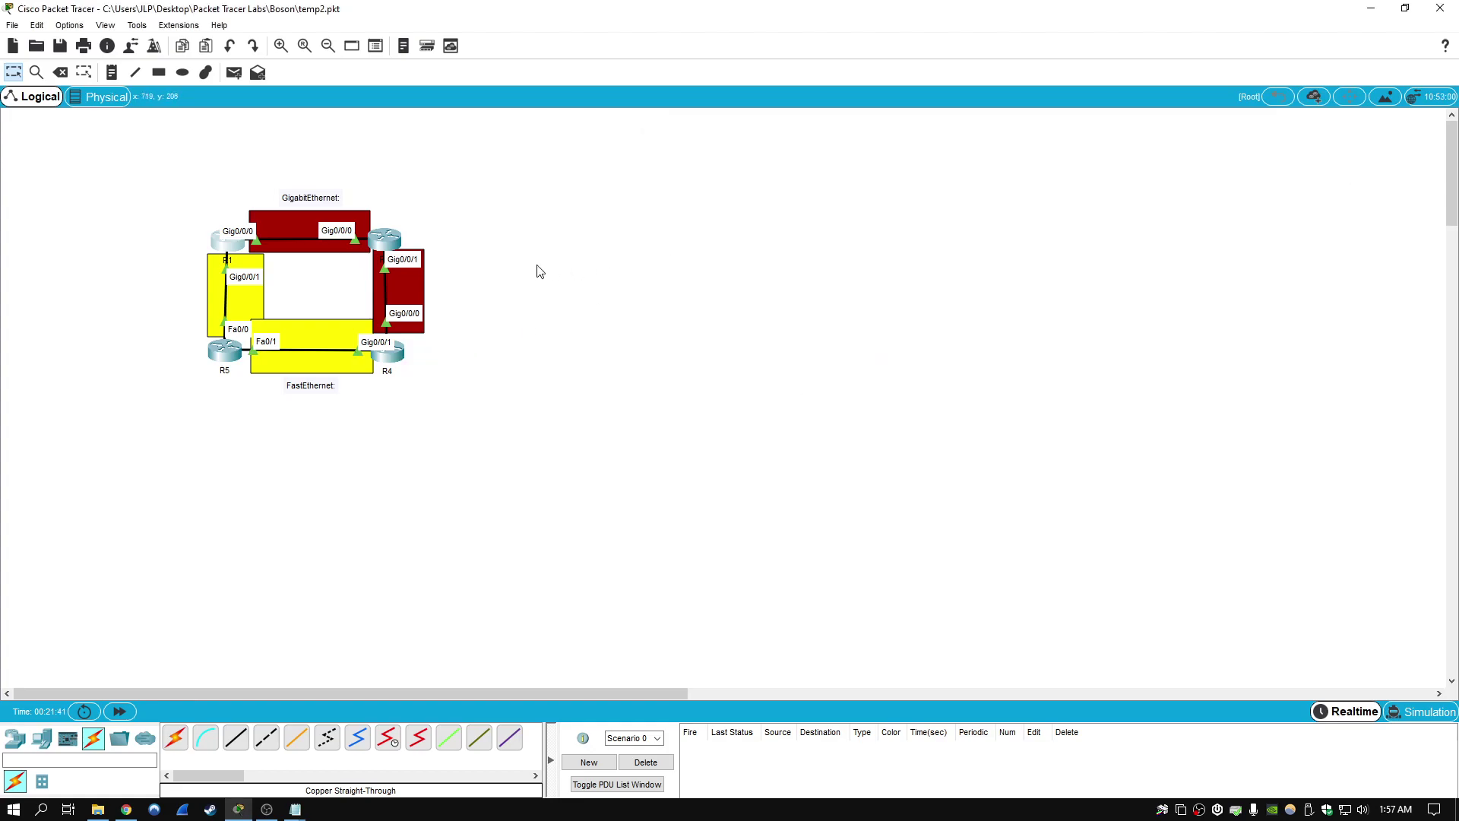
click(385, 241)
drag(670, 179, 821, 178)
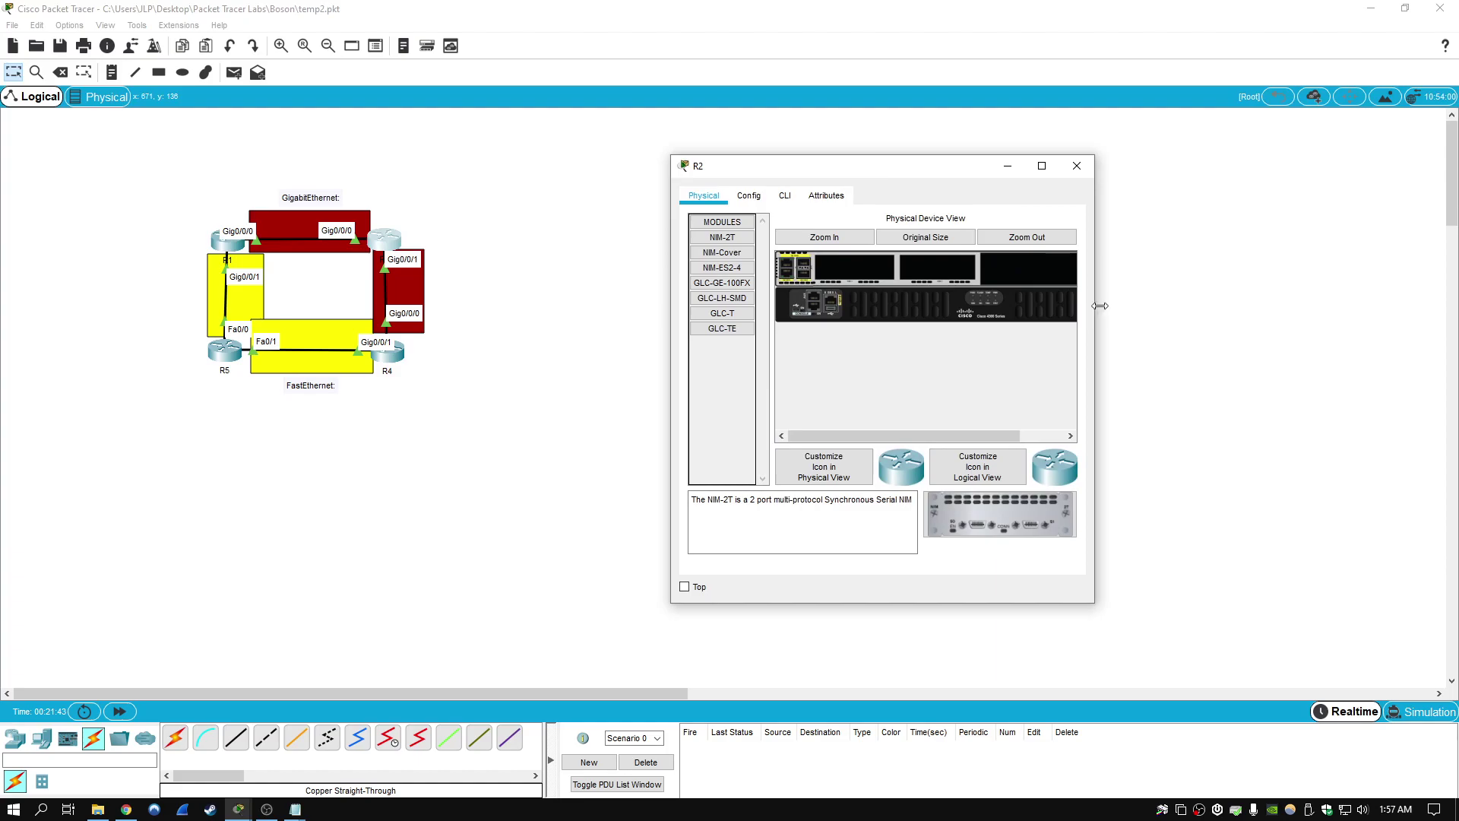
click(785, 195)
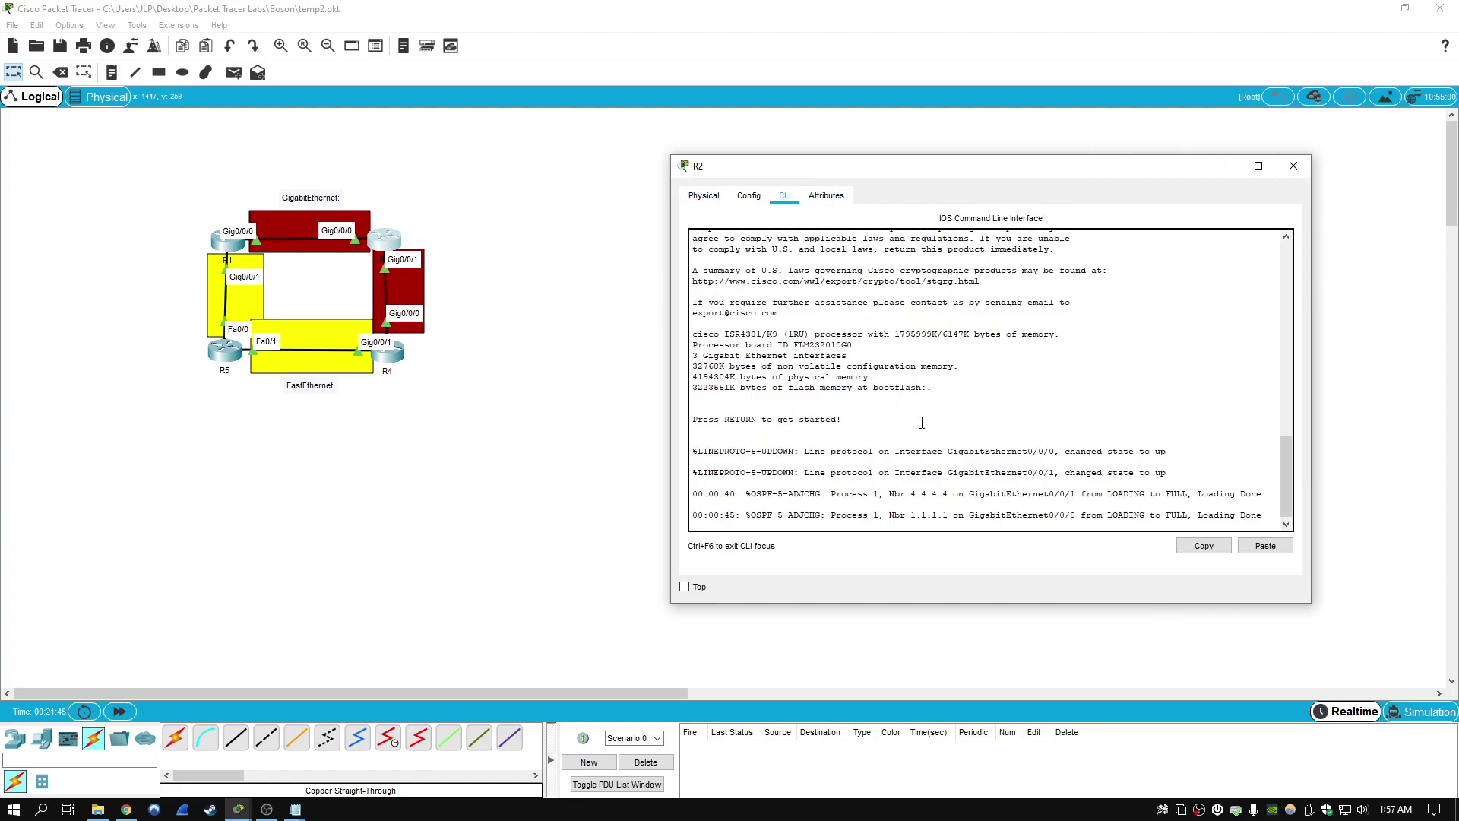
key(Return)
text(en)
key(Return)
text(conf t)
key(Return)
Set auto-cost reference-bandwidth 1000 under router ospf 1 on R2, then bring up R5
text(router ospf 1)
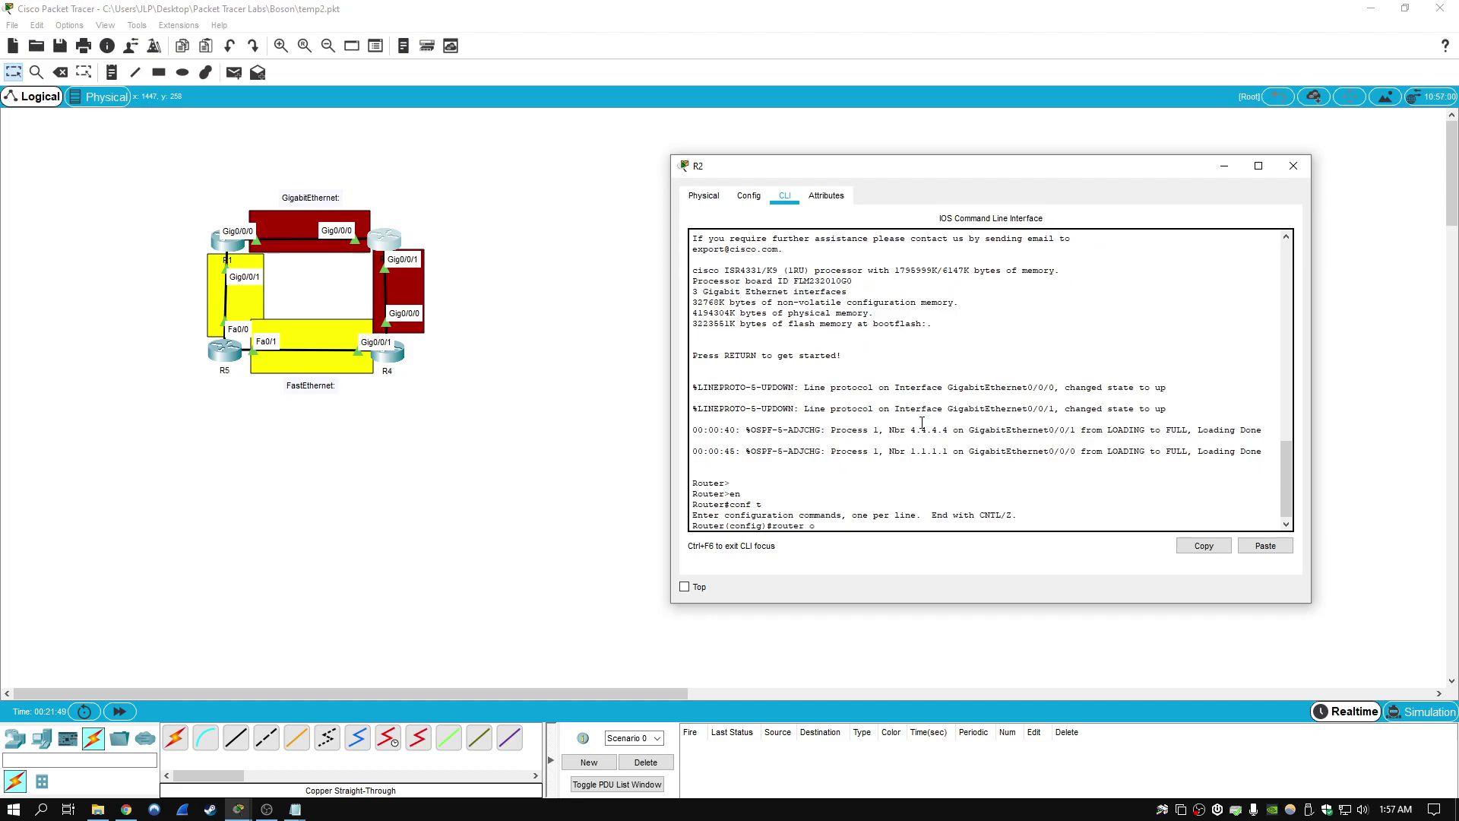
key(Return)
text(auto)
key(Tab)
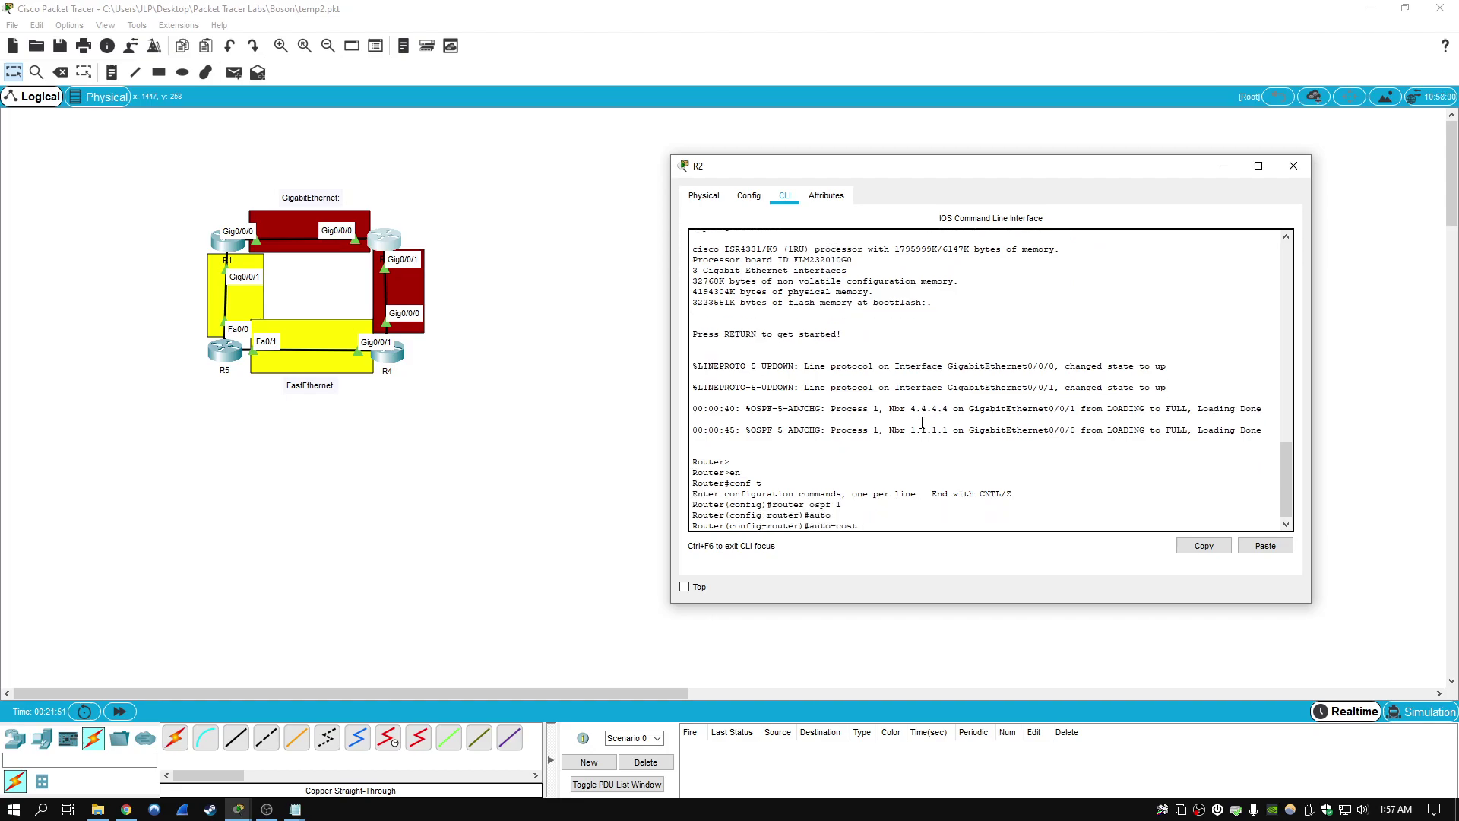
text(ref)
key(Tab)
text(1000)
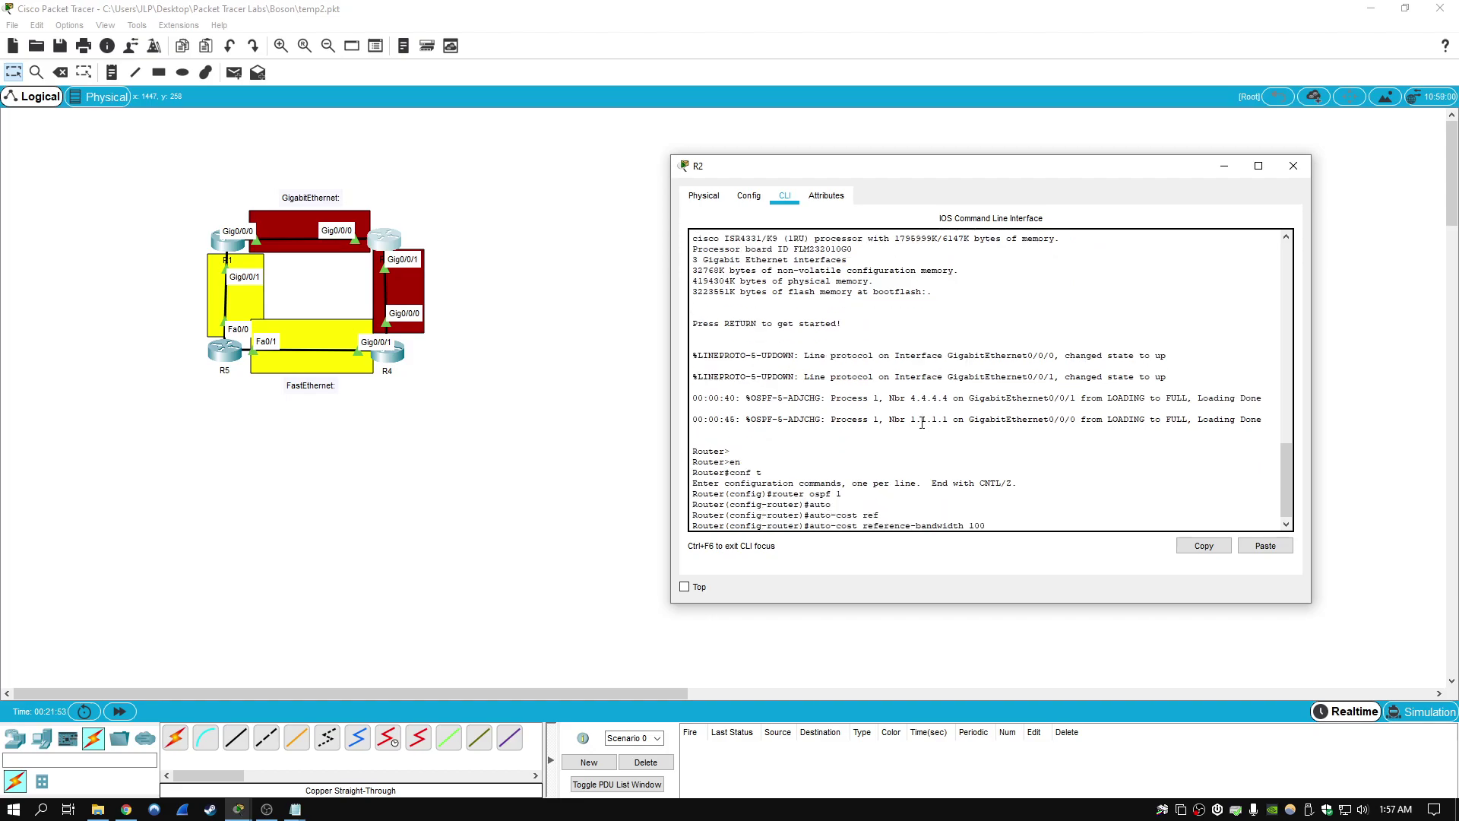
key(Return)
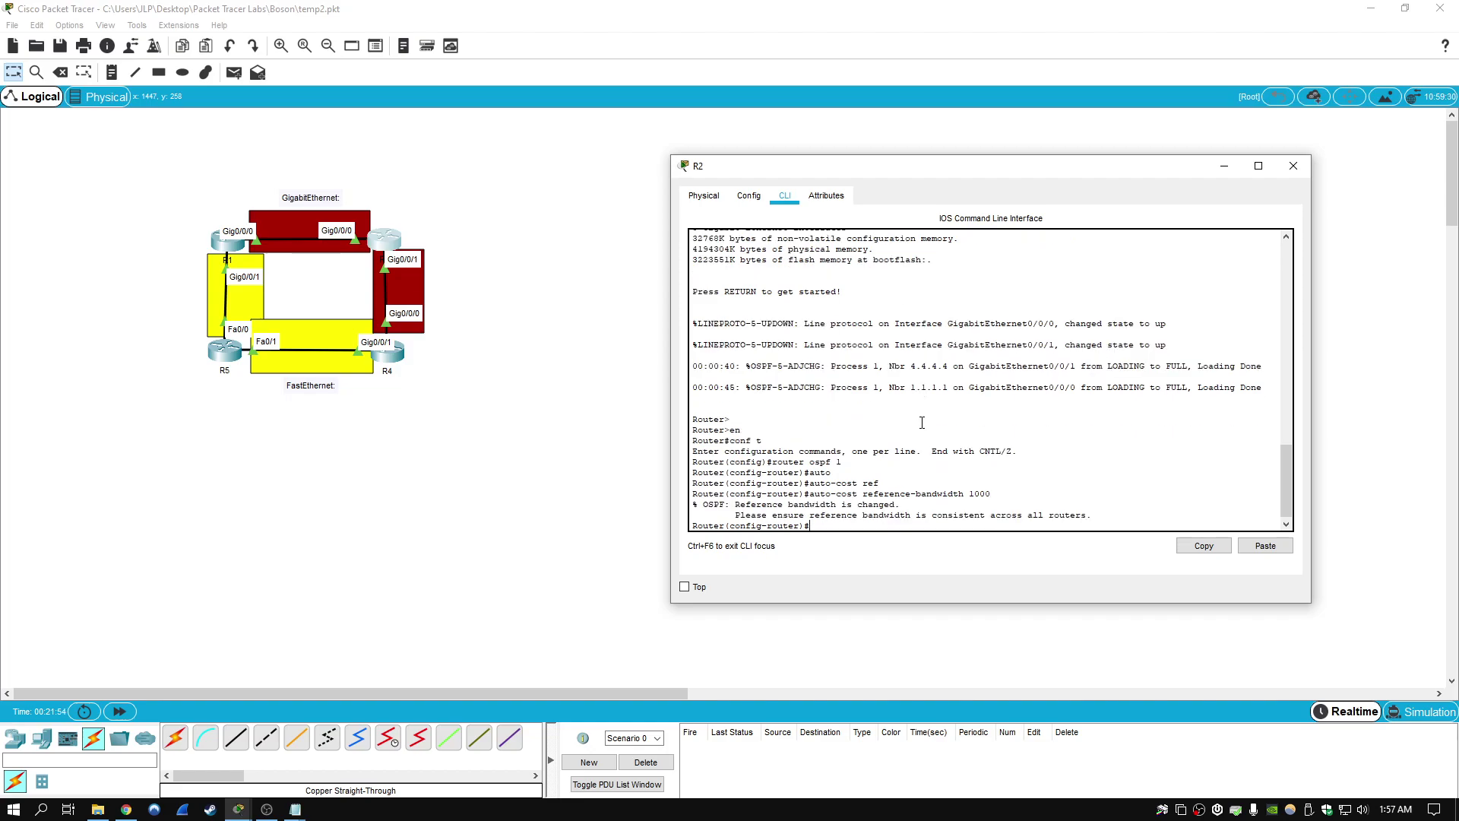
click(1293, 166)
click(225, 354)
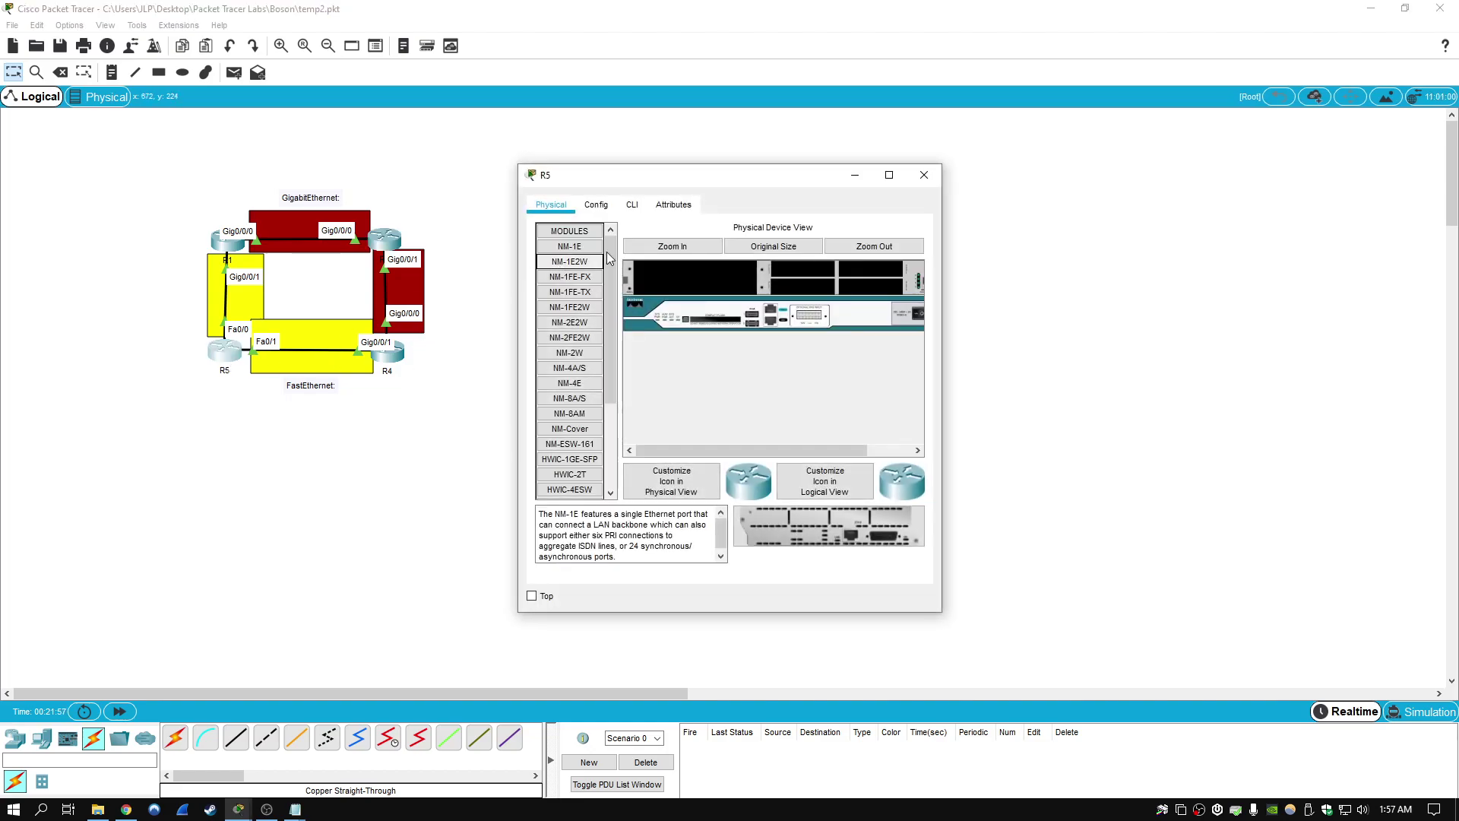
Reach R5's command line and enter global configuration mode with en and conf t
drag(675, 181, 715, 159)
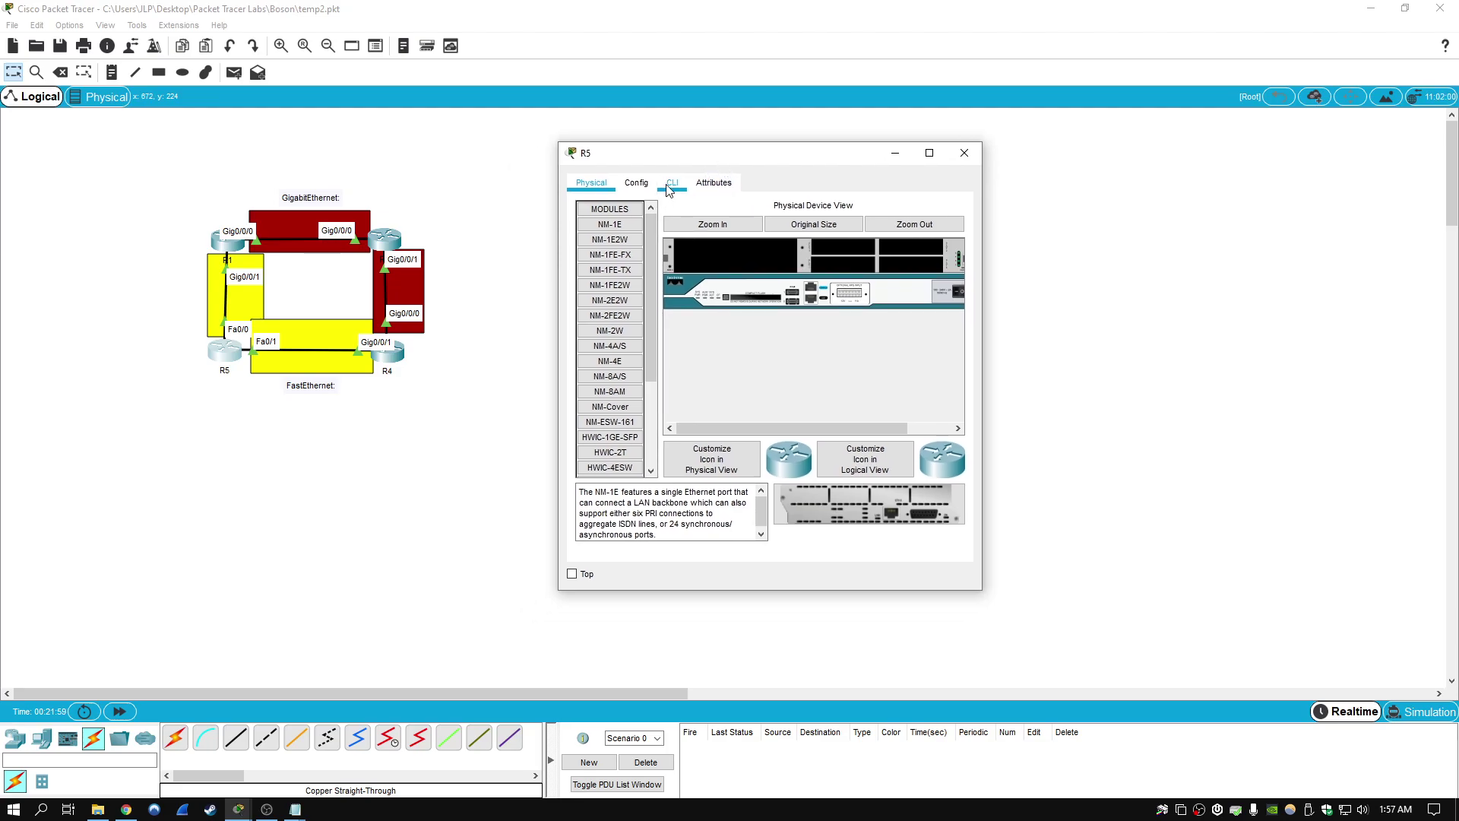
click(672, 183)
key(Return)
key(Return)
text(en)
key(Return)
text(conf t)
key(Return)
Apply auto-cost reference-bandwidth 1000 under router ospf 1 on R5
text(router ospf 1)
key(Return)
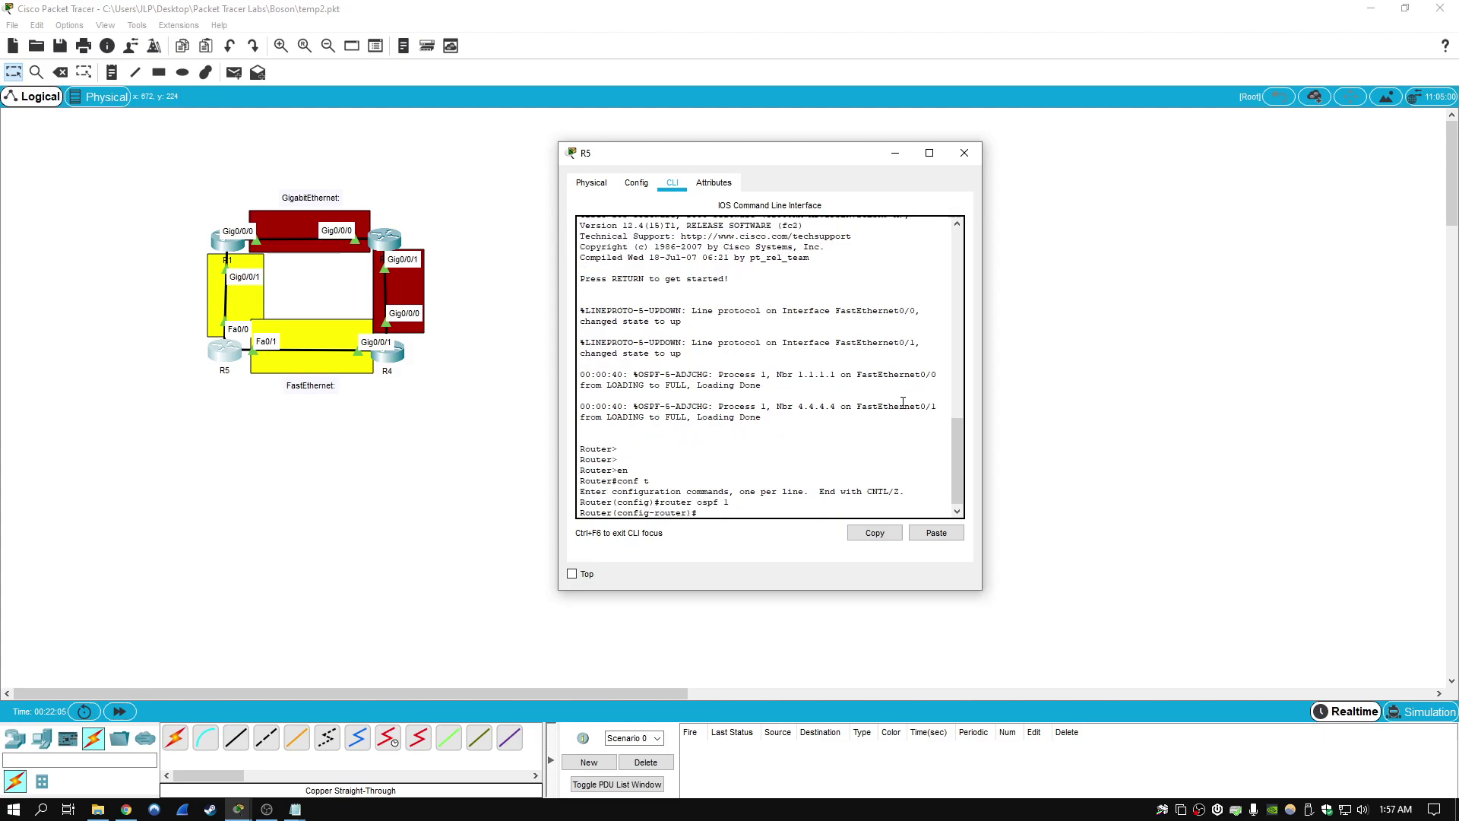
text(auto-cost ref)
key(Tab)
text(1000)
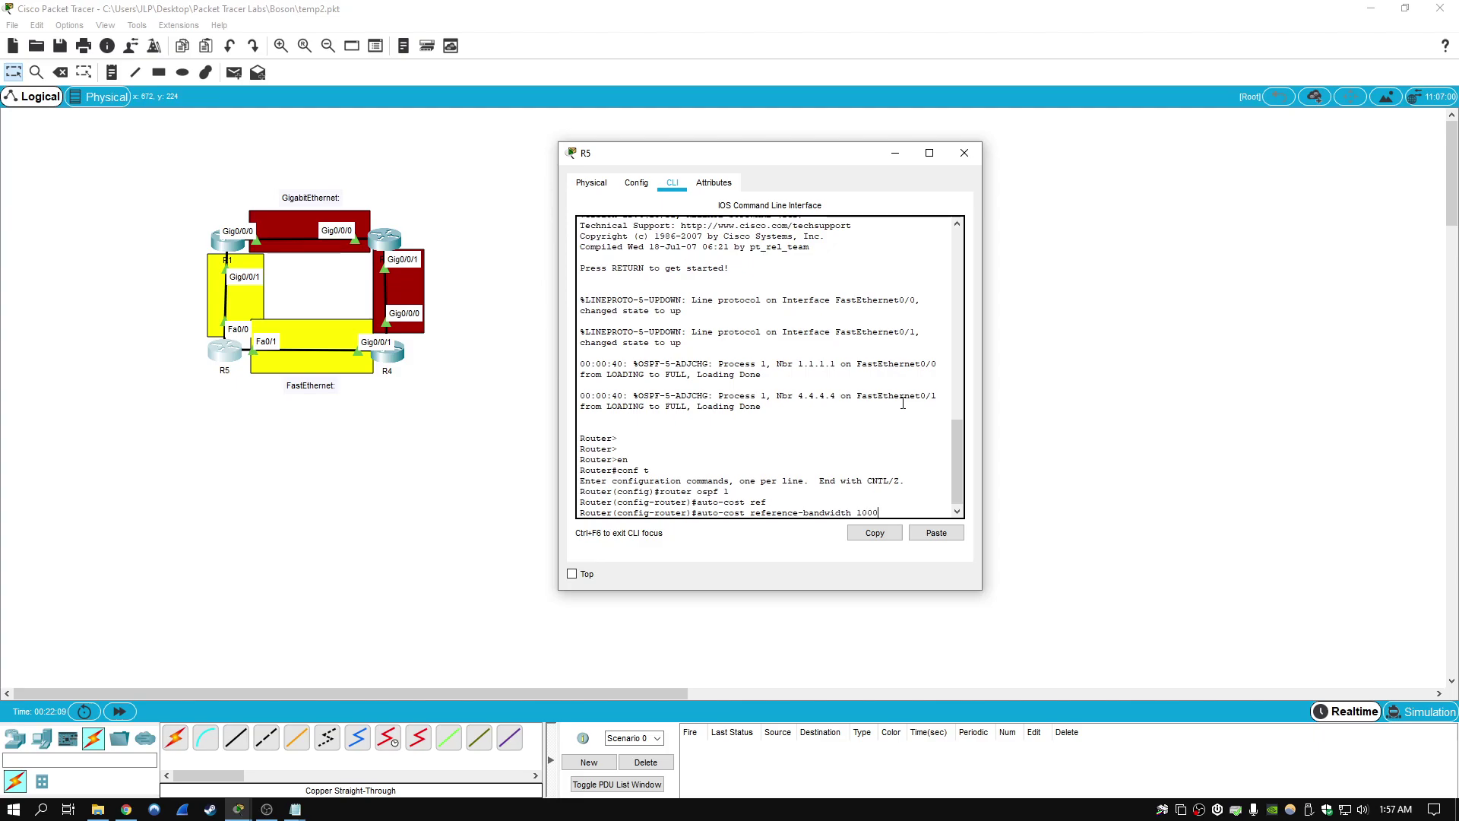
key(Return)
Close R5, open R4's command line in a wider window, and enter global configuration mode
click(969, 149)
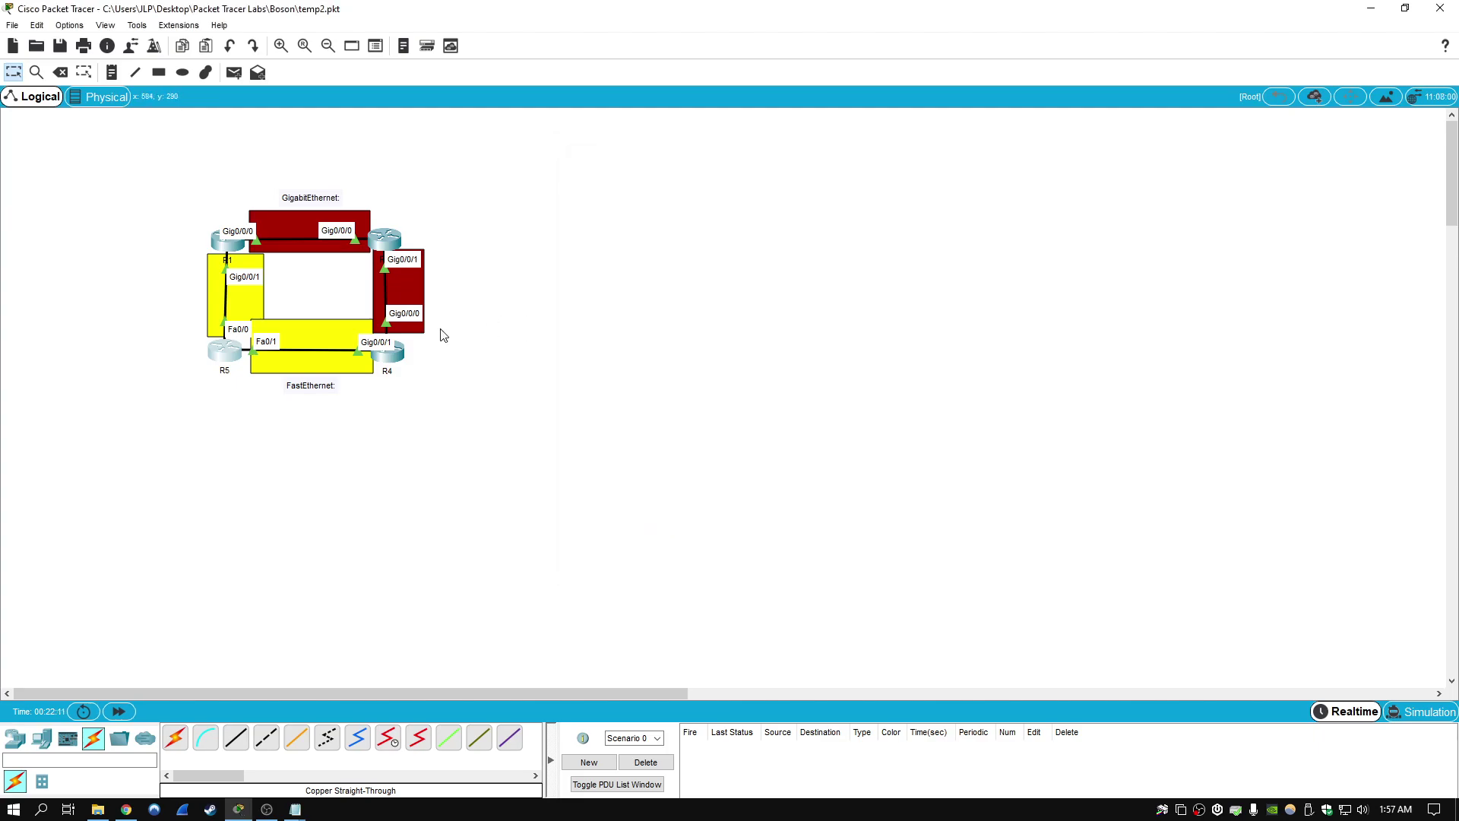
click(388, 351)
drag(621, 176, 690, 156)
drag(1013, 326, 1209, 327)
click(700, 183)
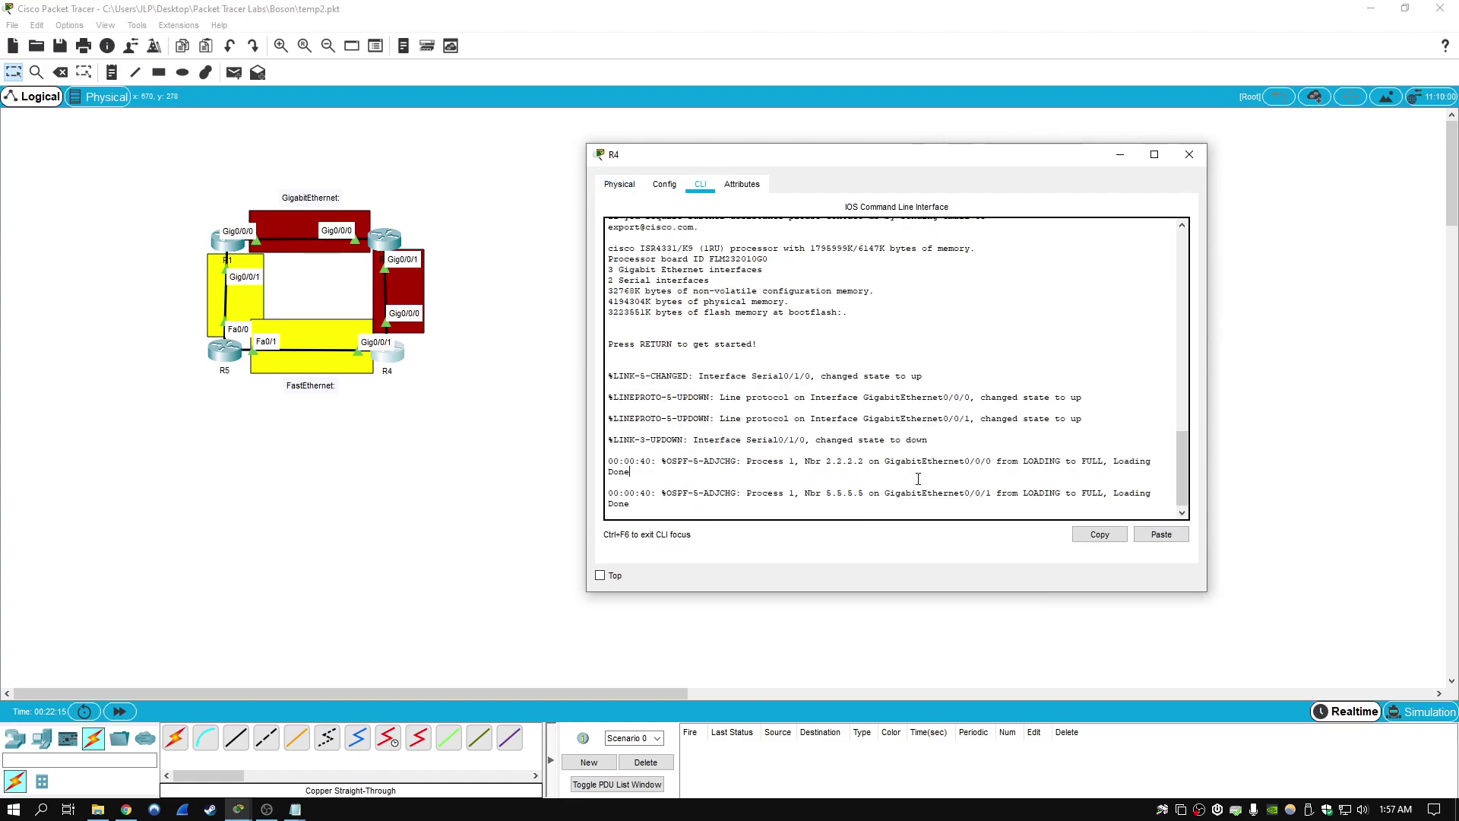
key(Return)
text(en)
key(Return)
text(conf t)
key(Return)
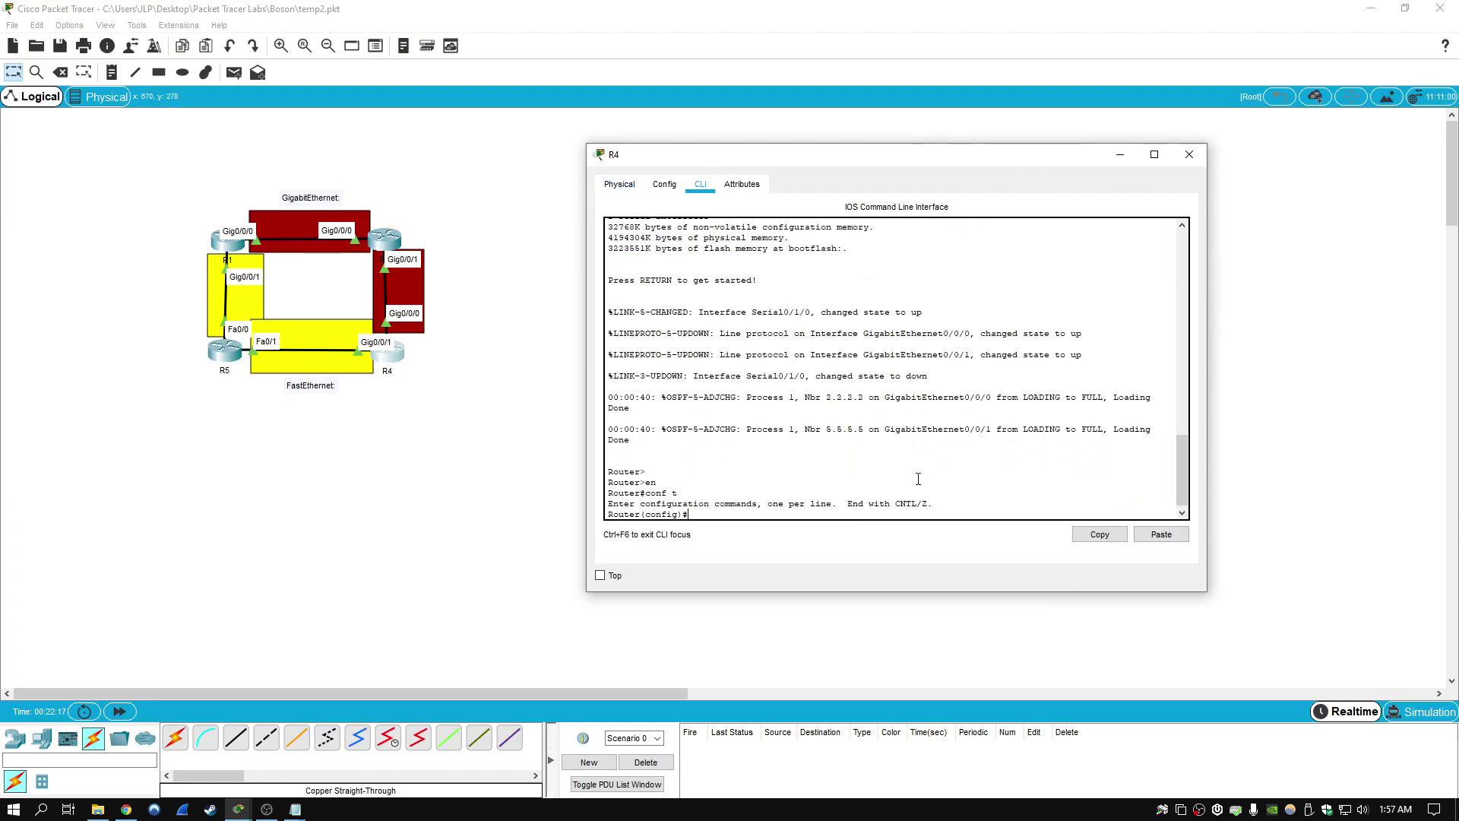
Set auto-cost reference-bandwidth 1000 under OSPF process 1 on R4 and close its window
text(rout)
text(1)
key(Return)
text(aut)
key(Tab)
text(refere)
key(Tab)
text(1000)
key(Return)
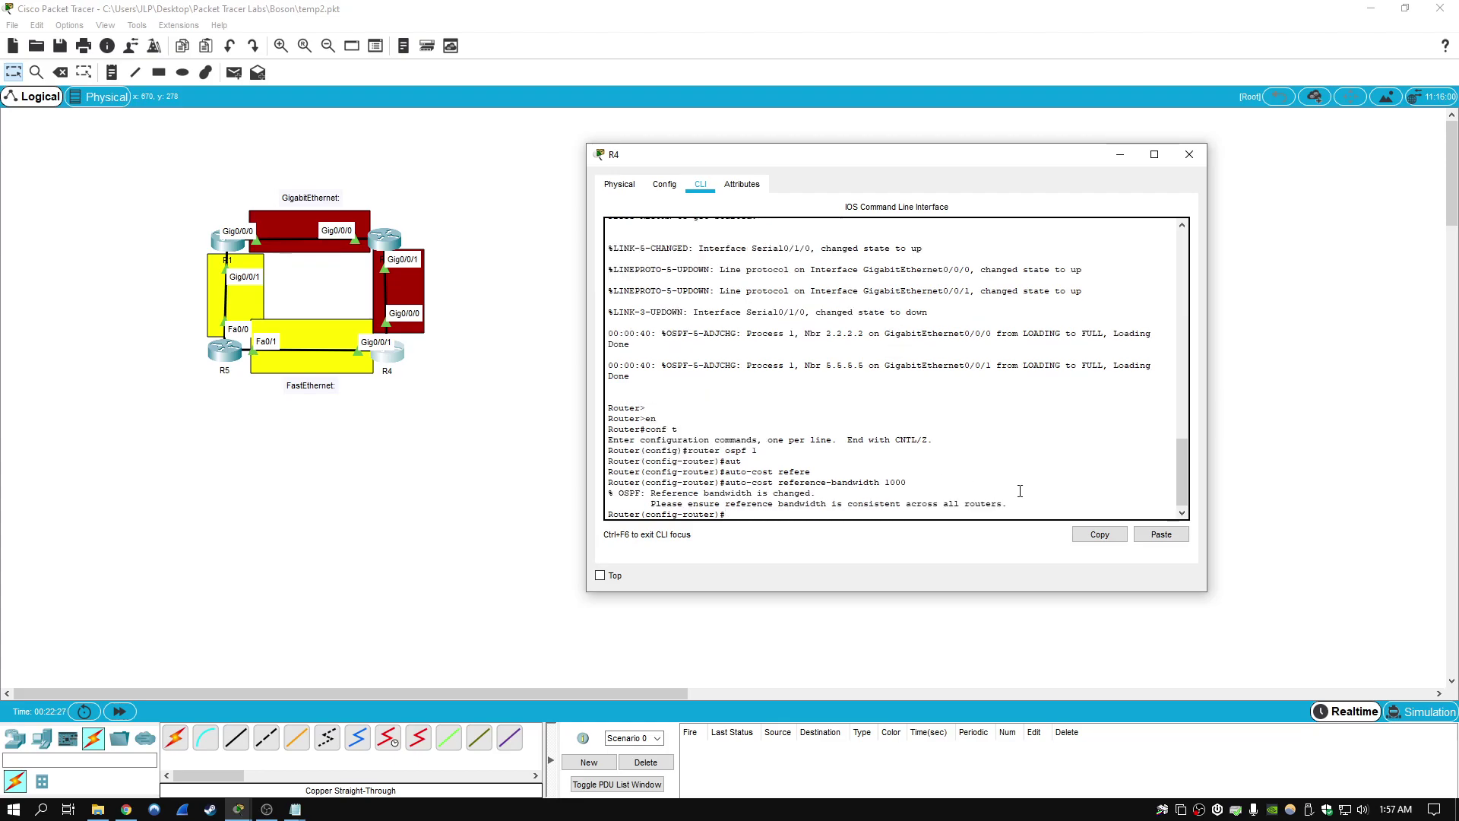
click(1190, 156)
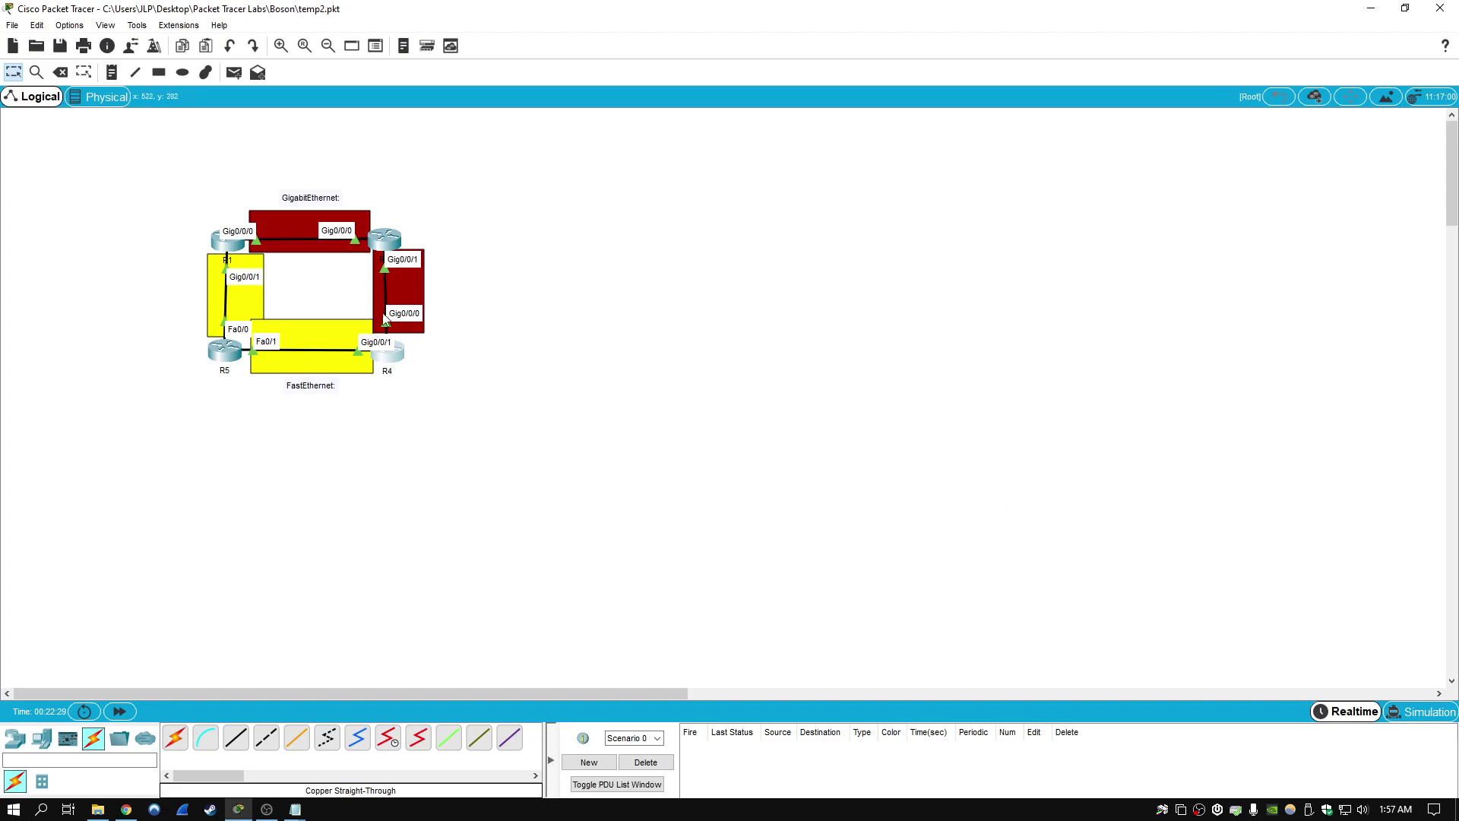
Reopen router R1's device window, repositioned and widened
drag(170, 192, 123, 169)
click(520, 428)
click(238, 232)
click(229, 244)
drag(760, 169, 817, 142)
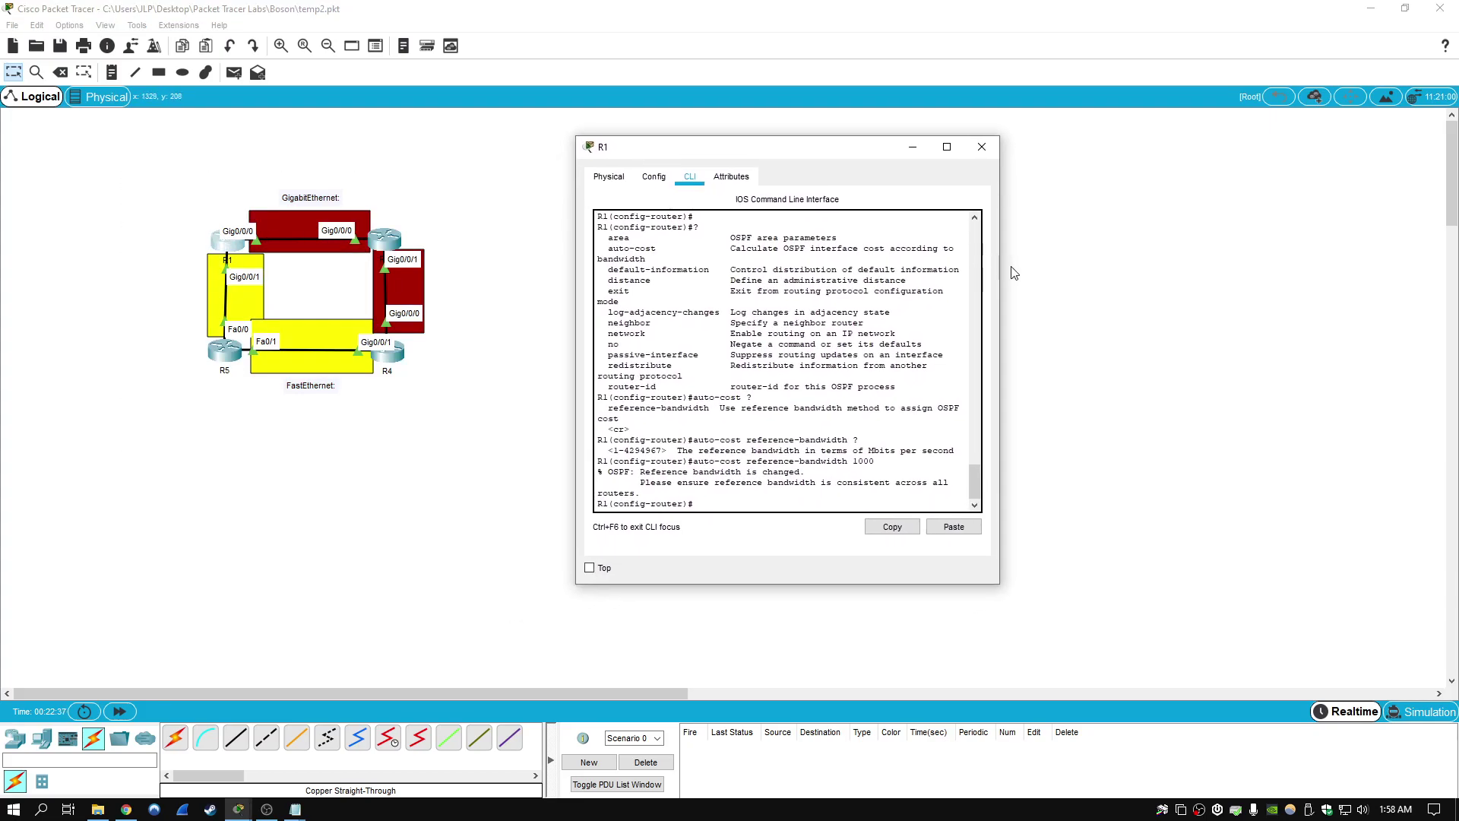
drag(1000, 272, 1208, 289)
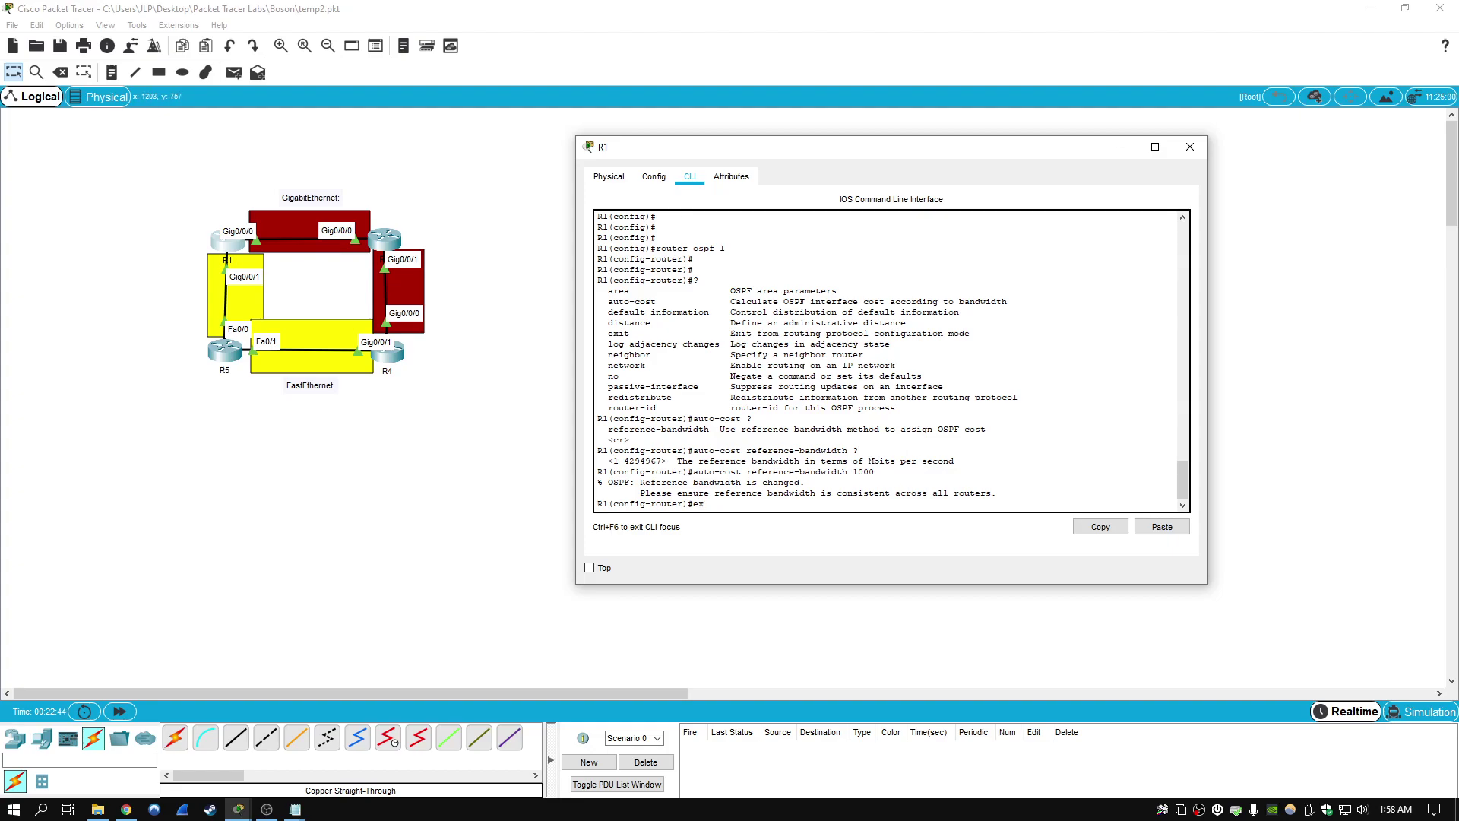
Return R1 to privileged mode with end and begin typing show ip ospf int
text(end)
key(Return)
key(Return)
text(show ip ospf int g0/0/0)
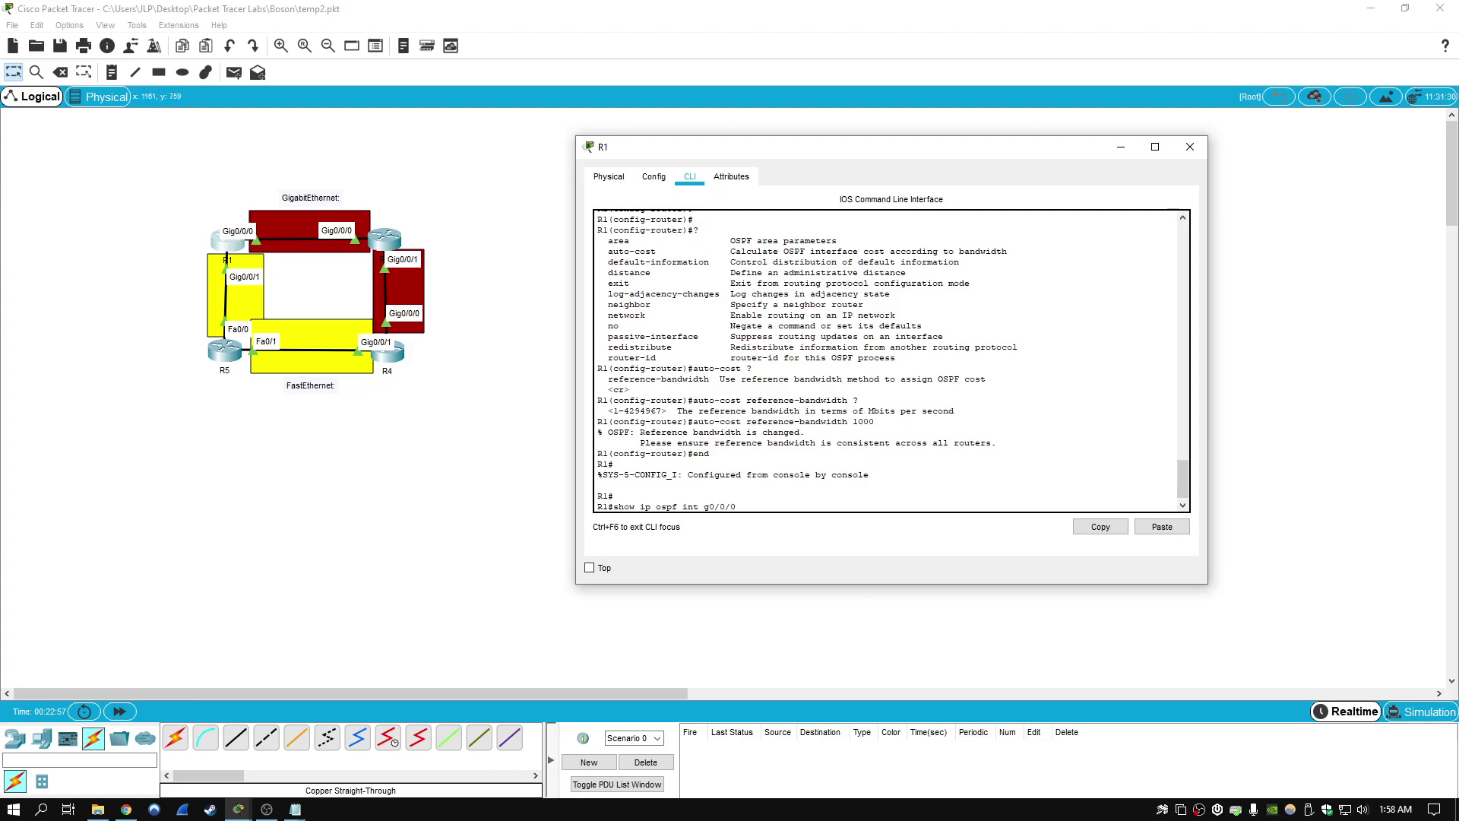
Show OSPF details for GigabitEthernet0/0/0 on R1, noting its cost of 1
key(Return)
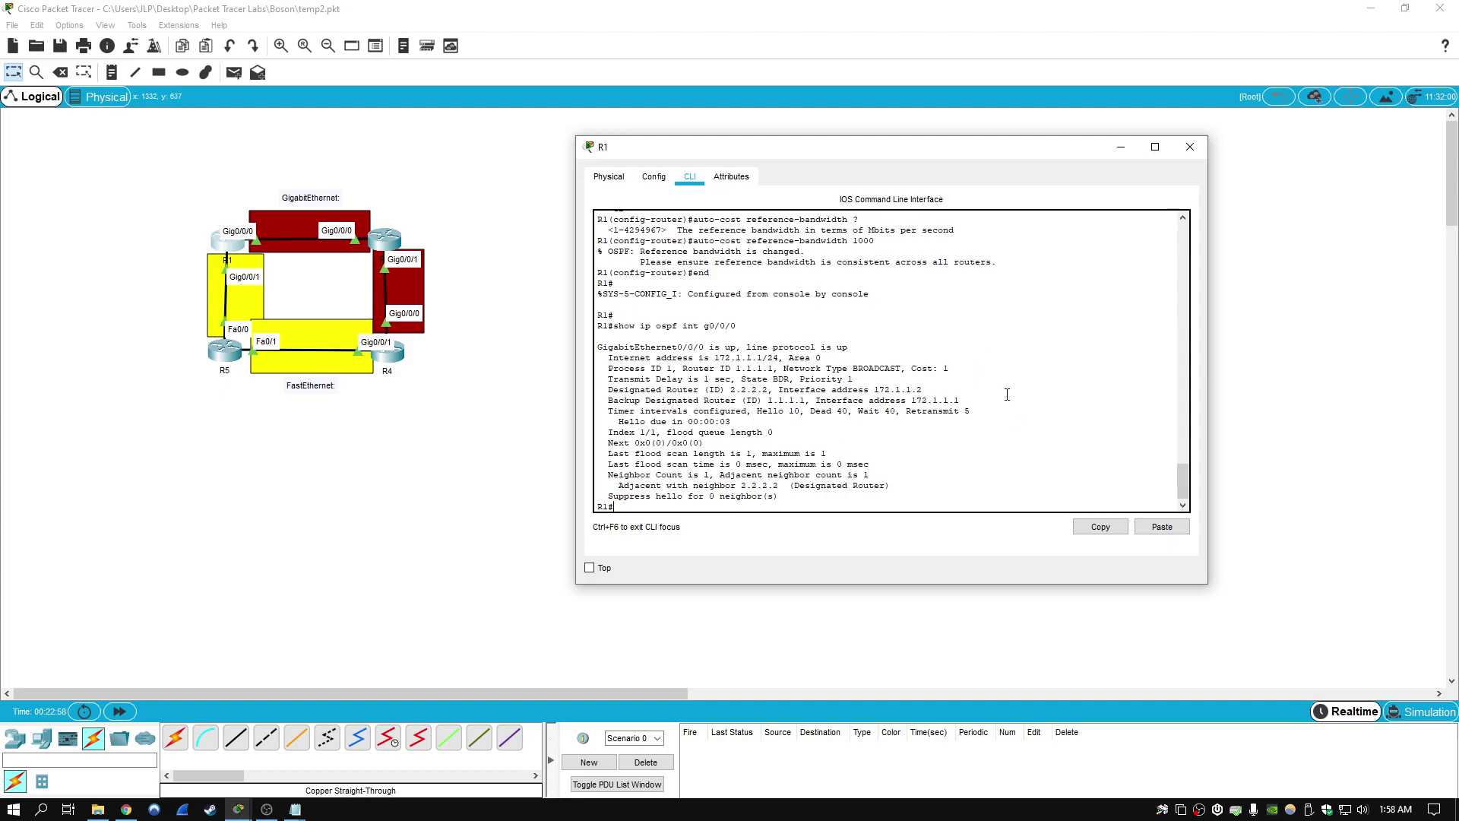
drag(952, 368, 915, 366)
click(960, 411)
Show OSPF details for GigabitEthernet0/0/1, comparing its cost 10 against g0/0/0's cost 1
key(Return)
key(Up)
key(BackSpace)
key(BackSpace)
key(BackSpace)
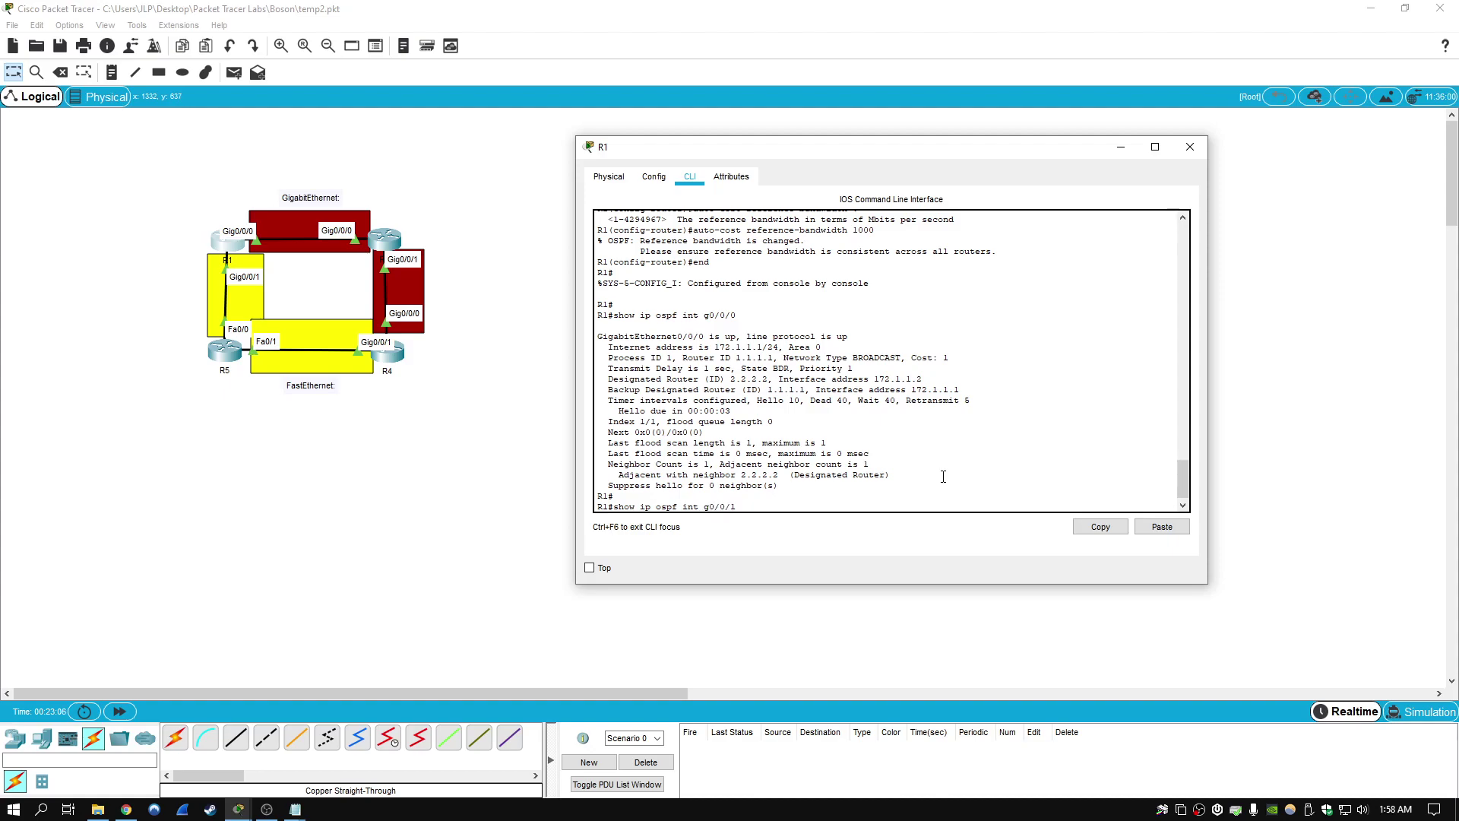
text(0/1)
key(Return)
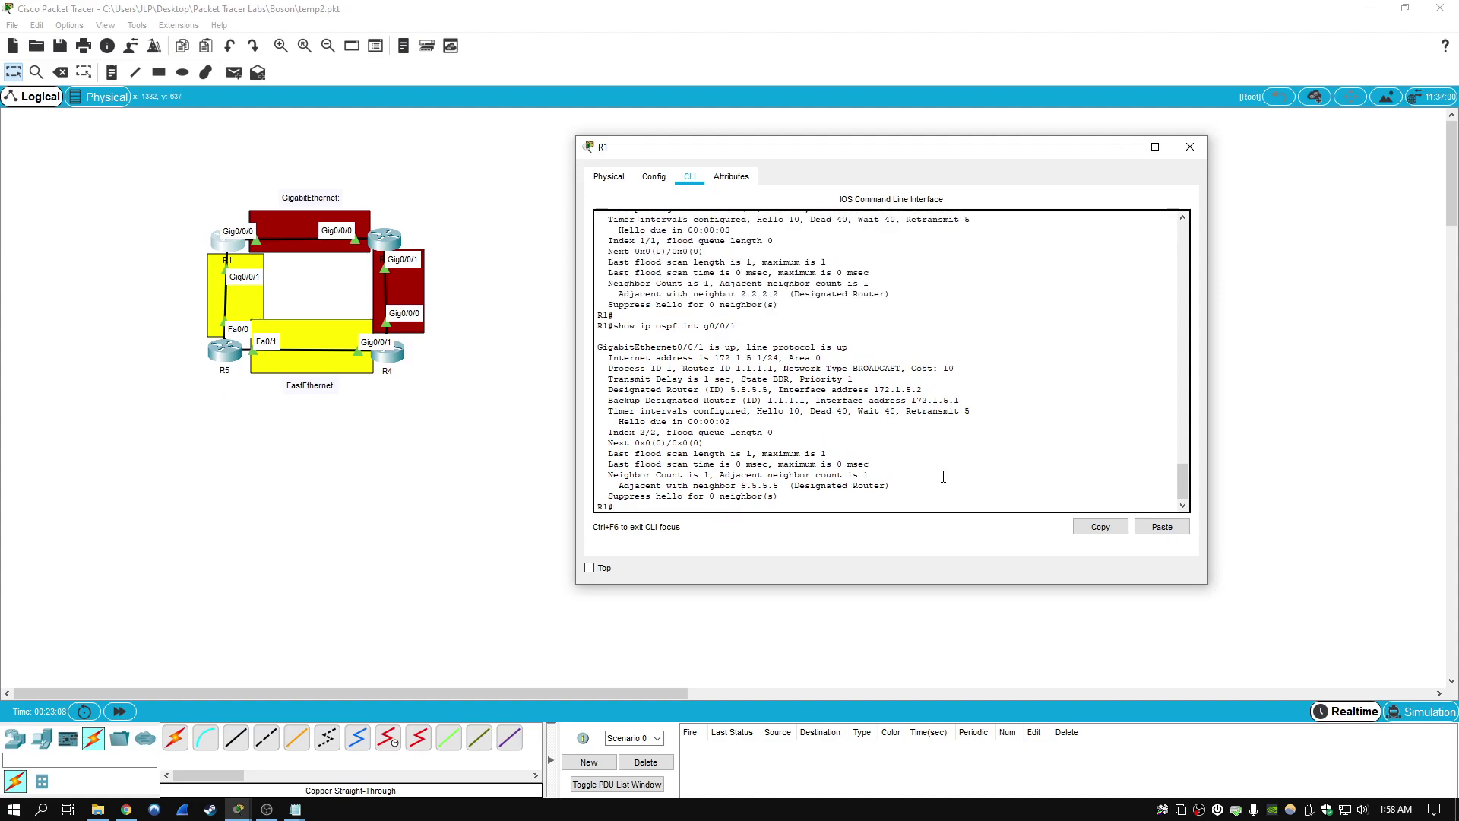
double_click(949, 368)
click(971, 368)
scroll(969, 357, up, 3)
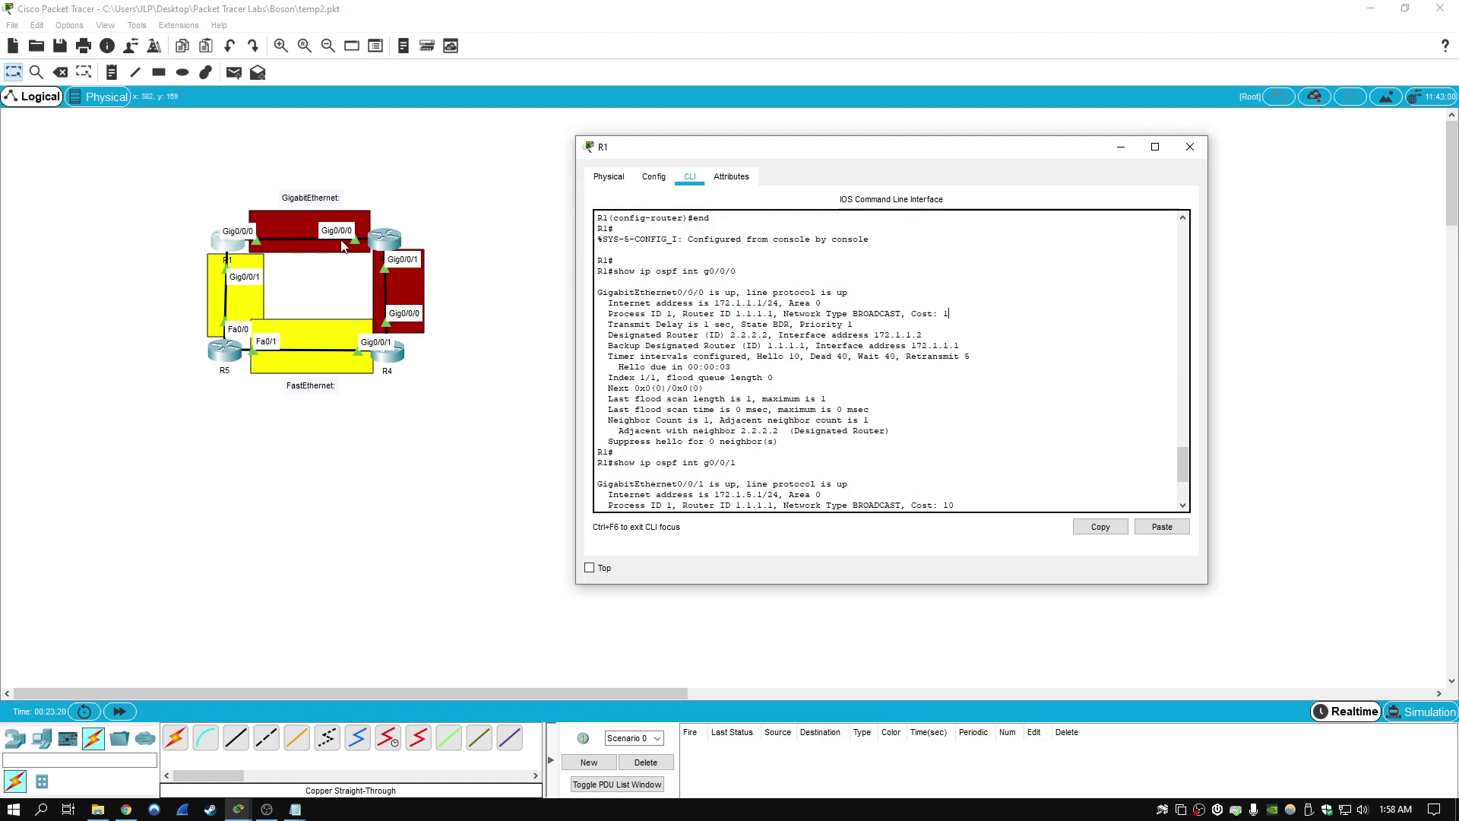
double_click(947, 315)
scroll(1030, 374, down, 3)
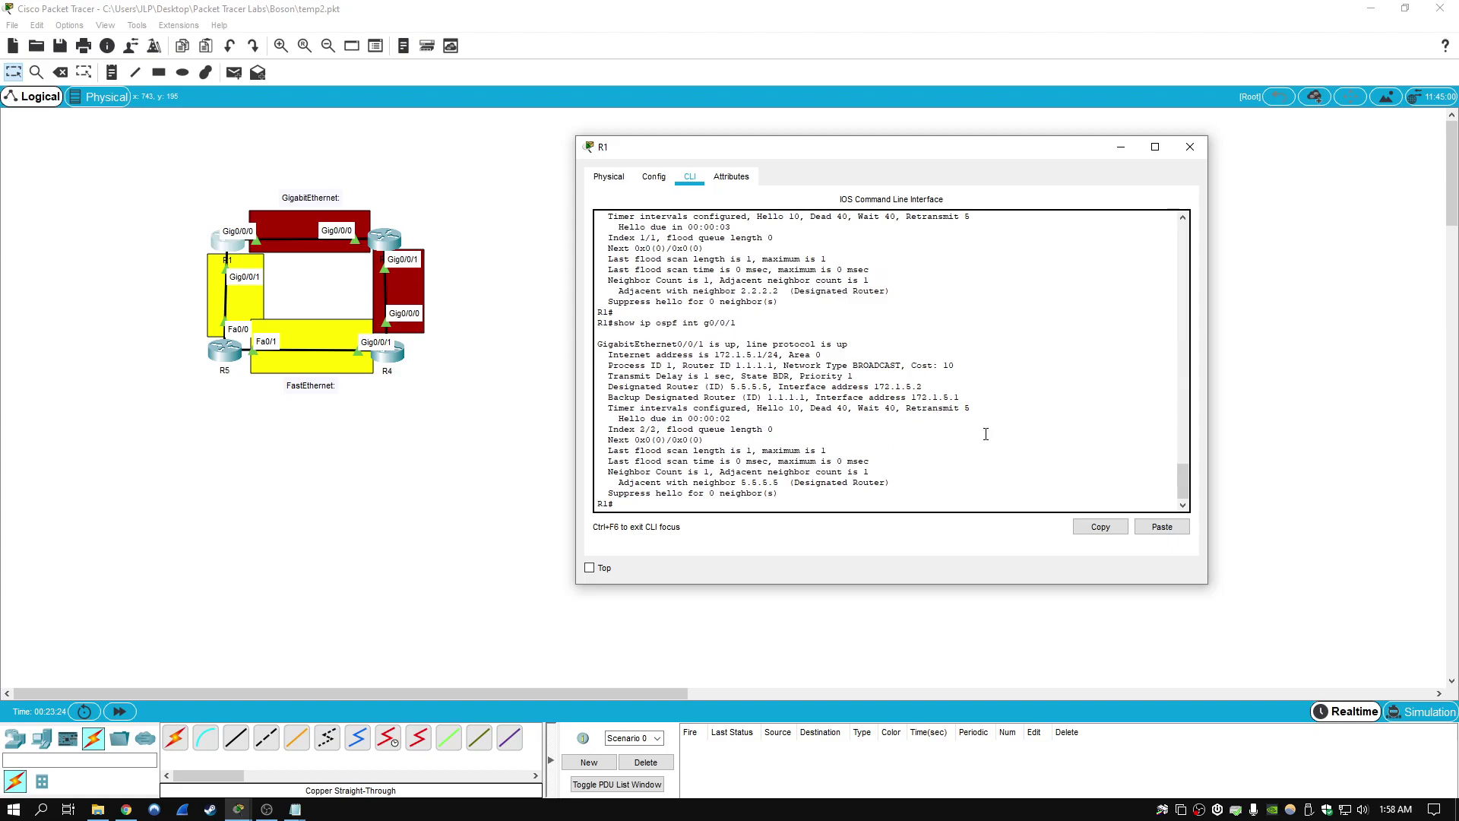